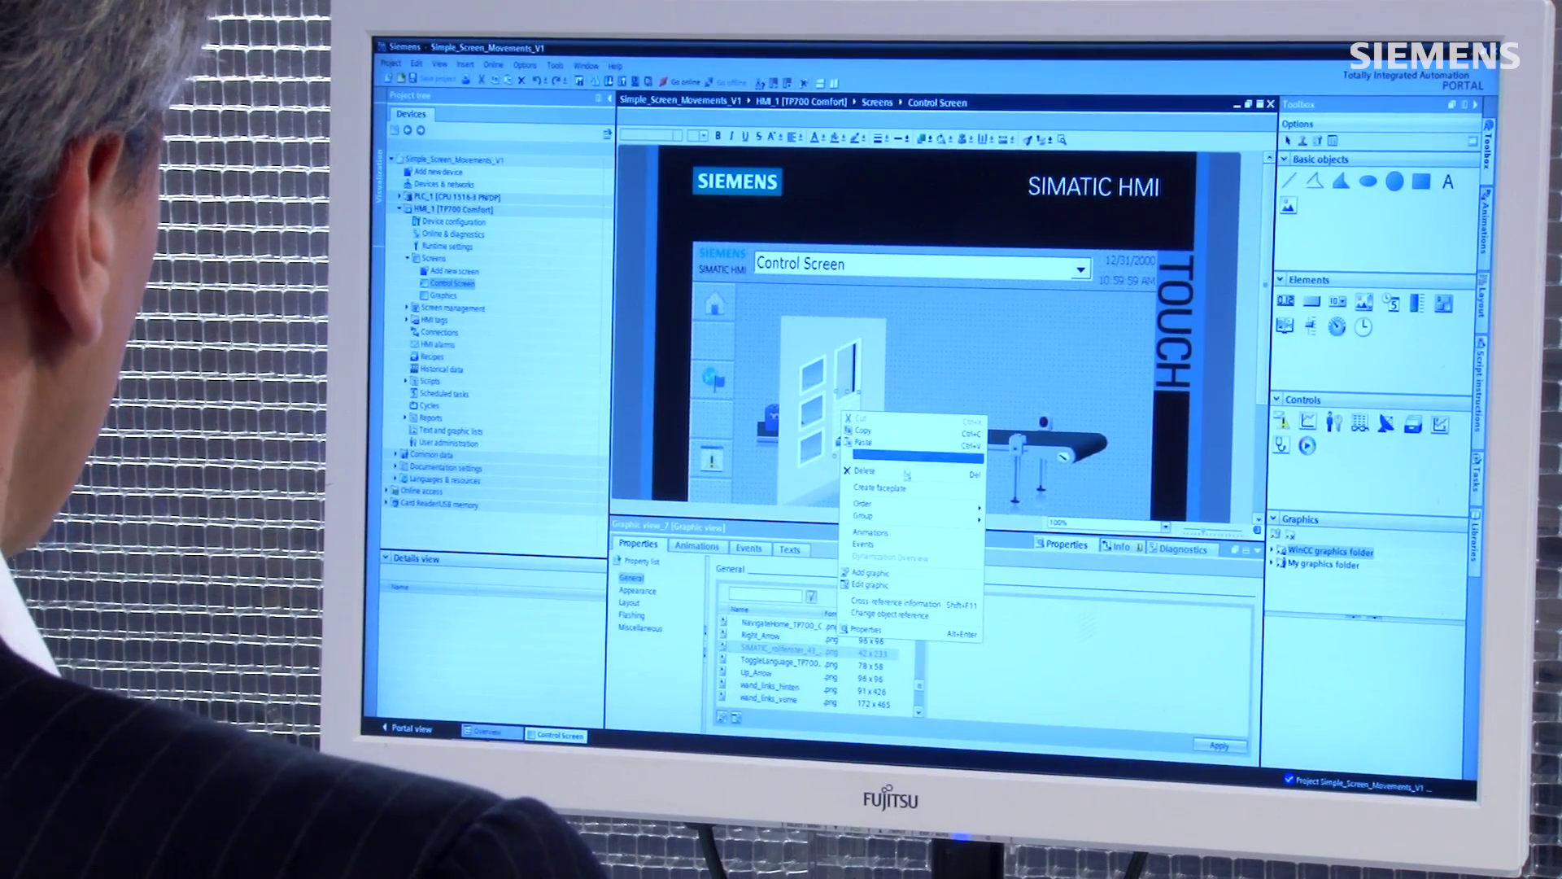
Animate the door graphic to move vertically from Y 158 to Y 82, driven by Roller_Door over 0–27000
click(899, 539)
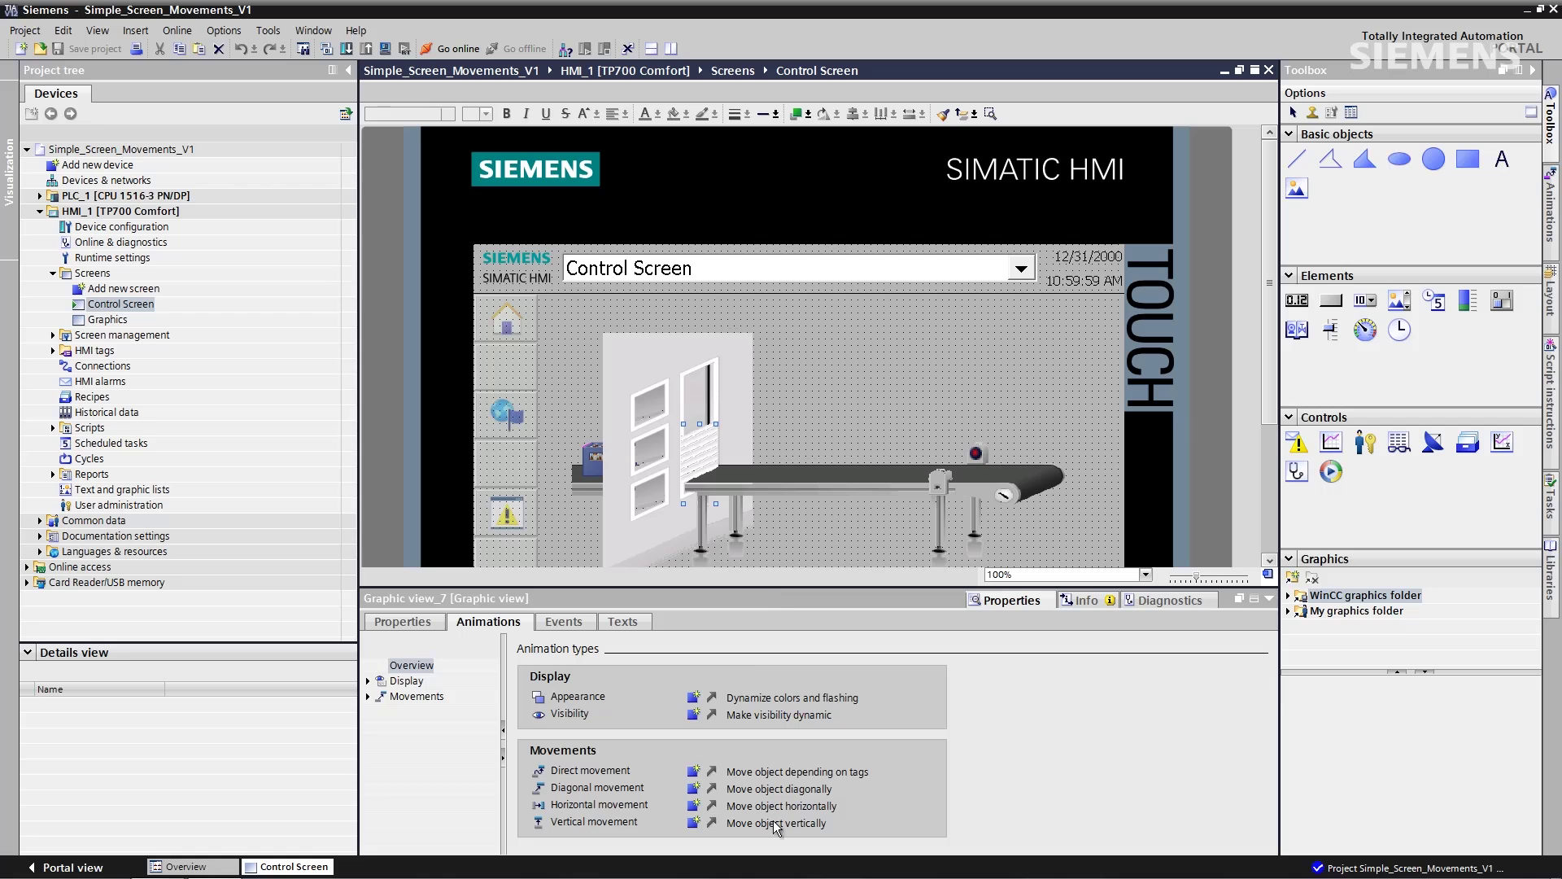
click(693, 822)
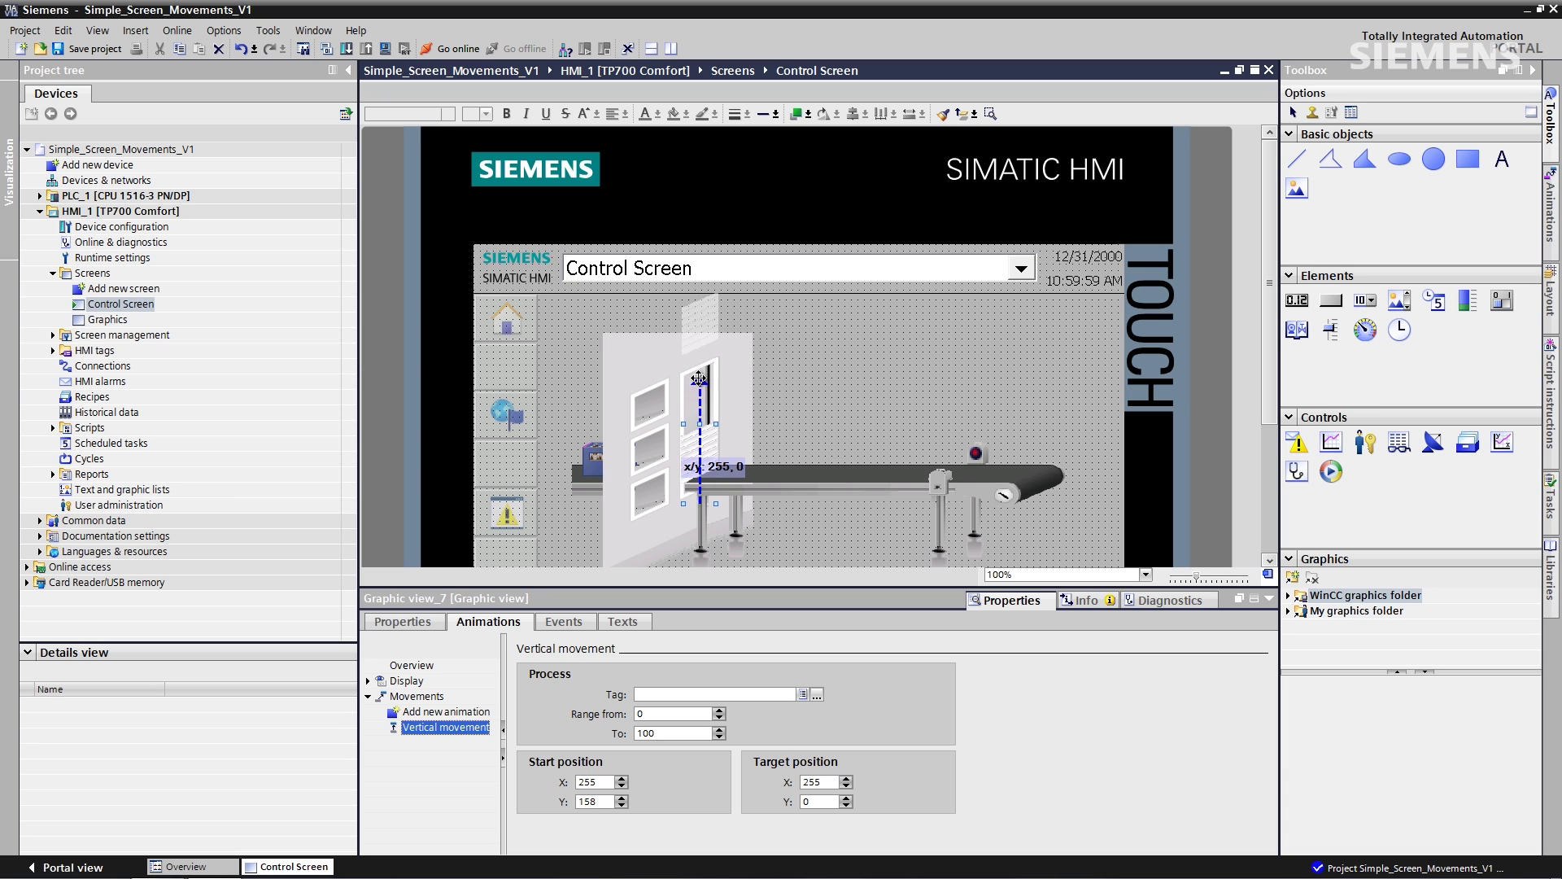
drag(698, 378, 703, 443)
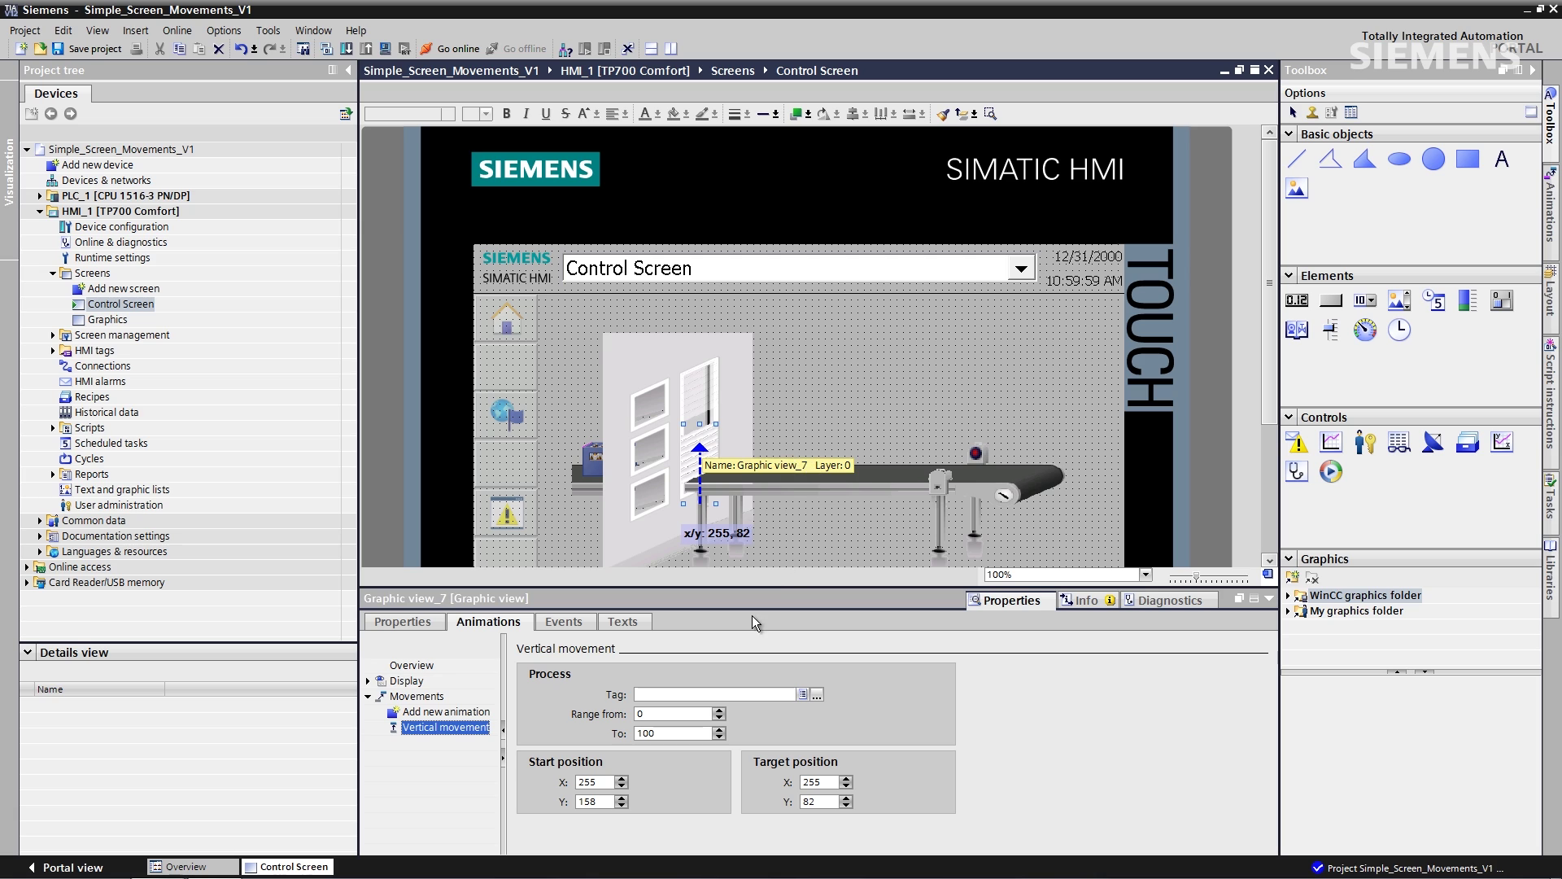
click(684, 694)
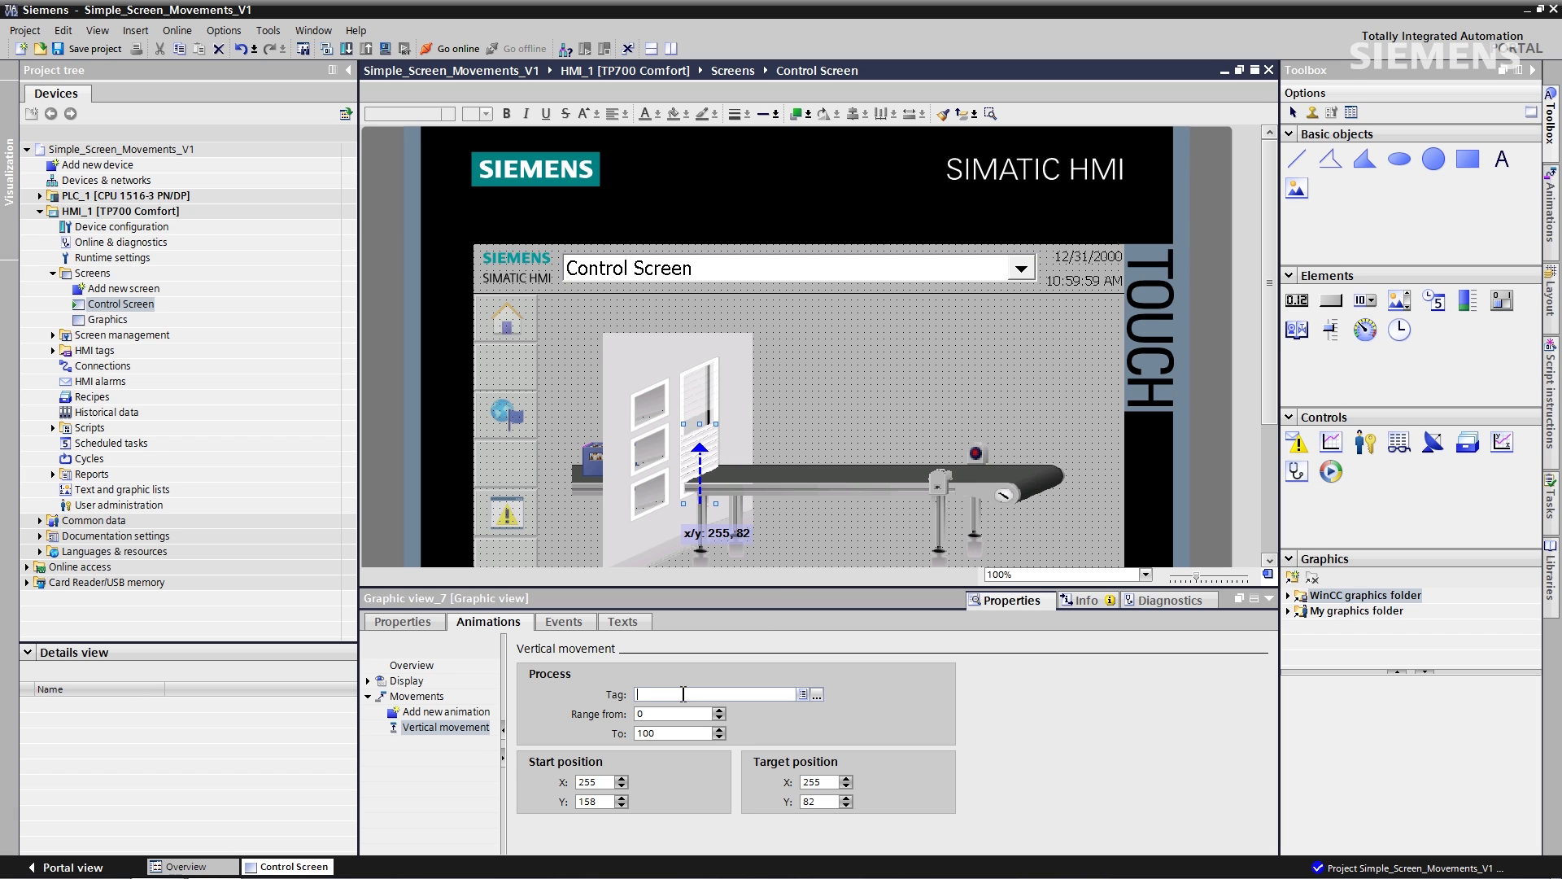
text(ro)
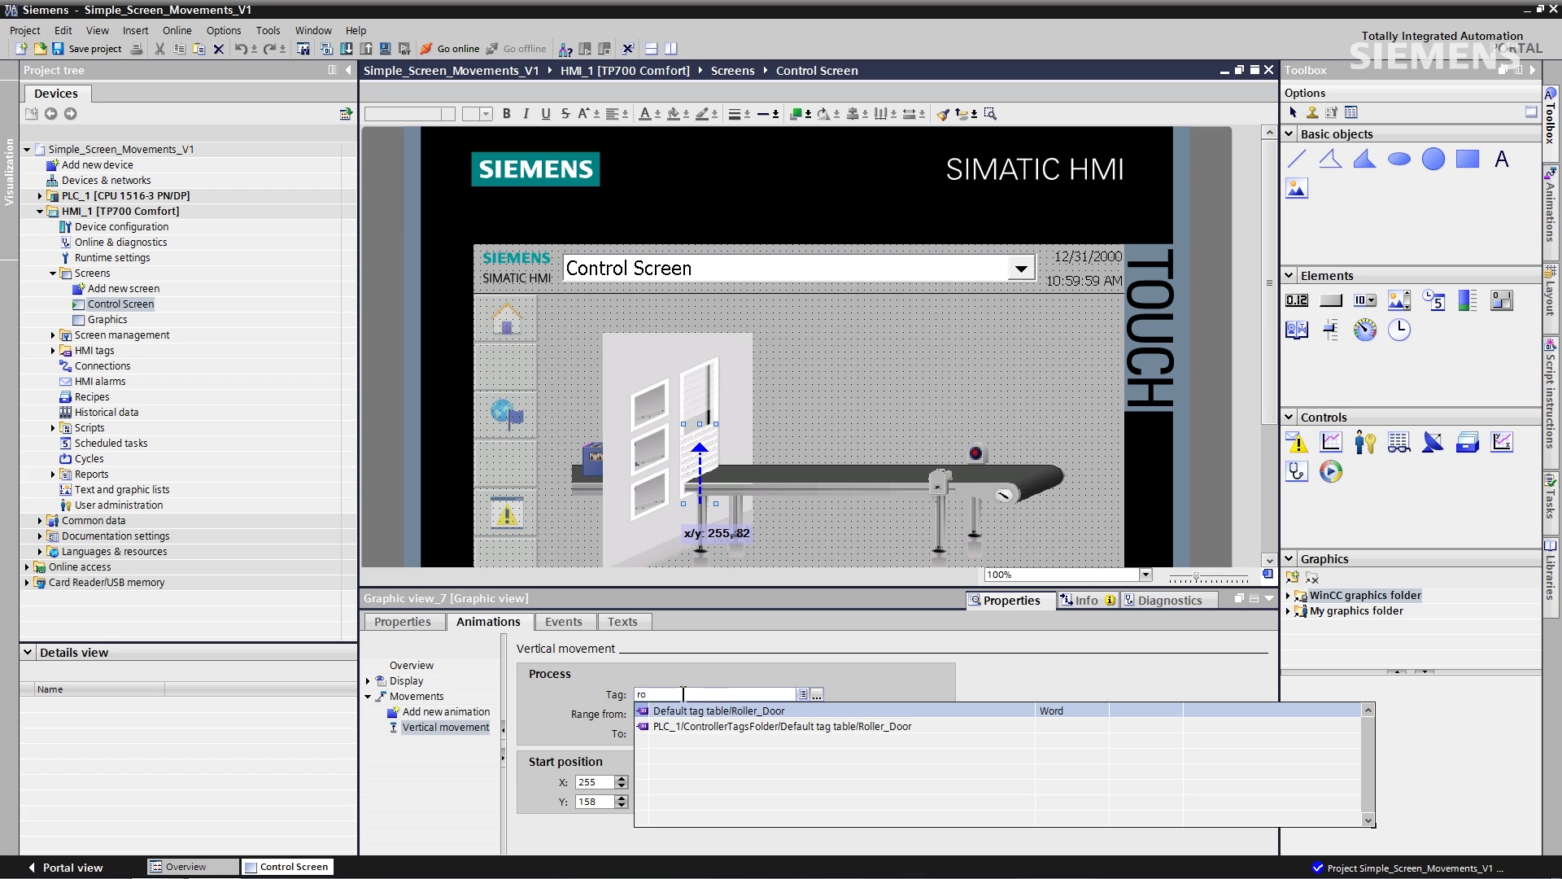
key(Escape)
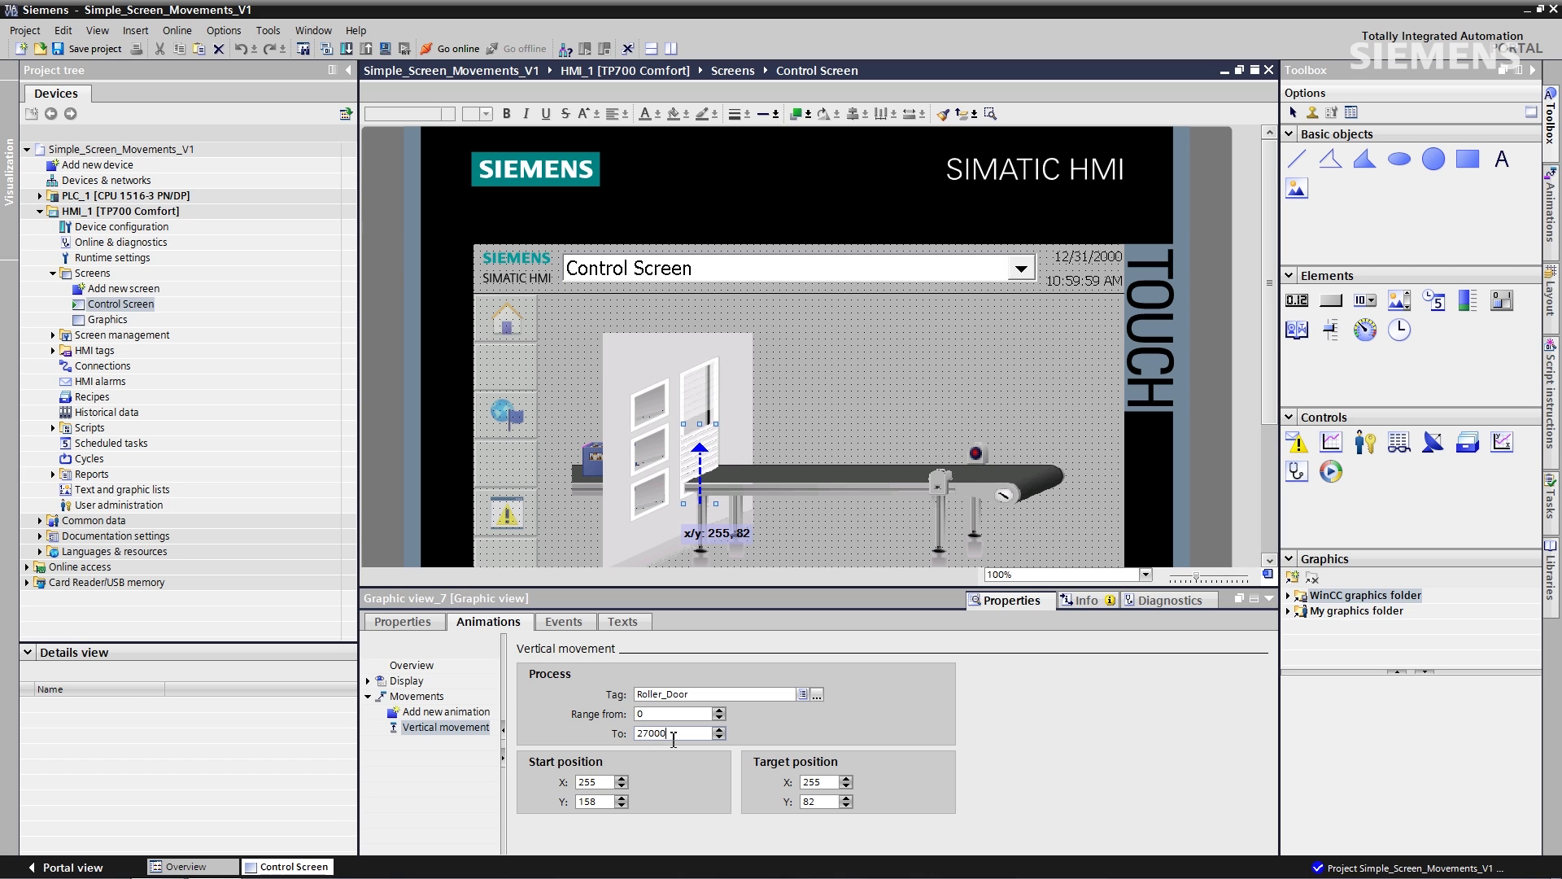
key(Return)
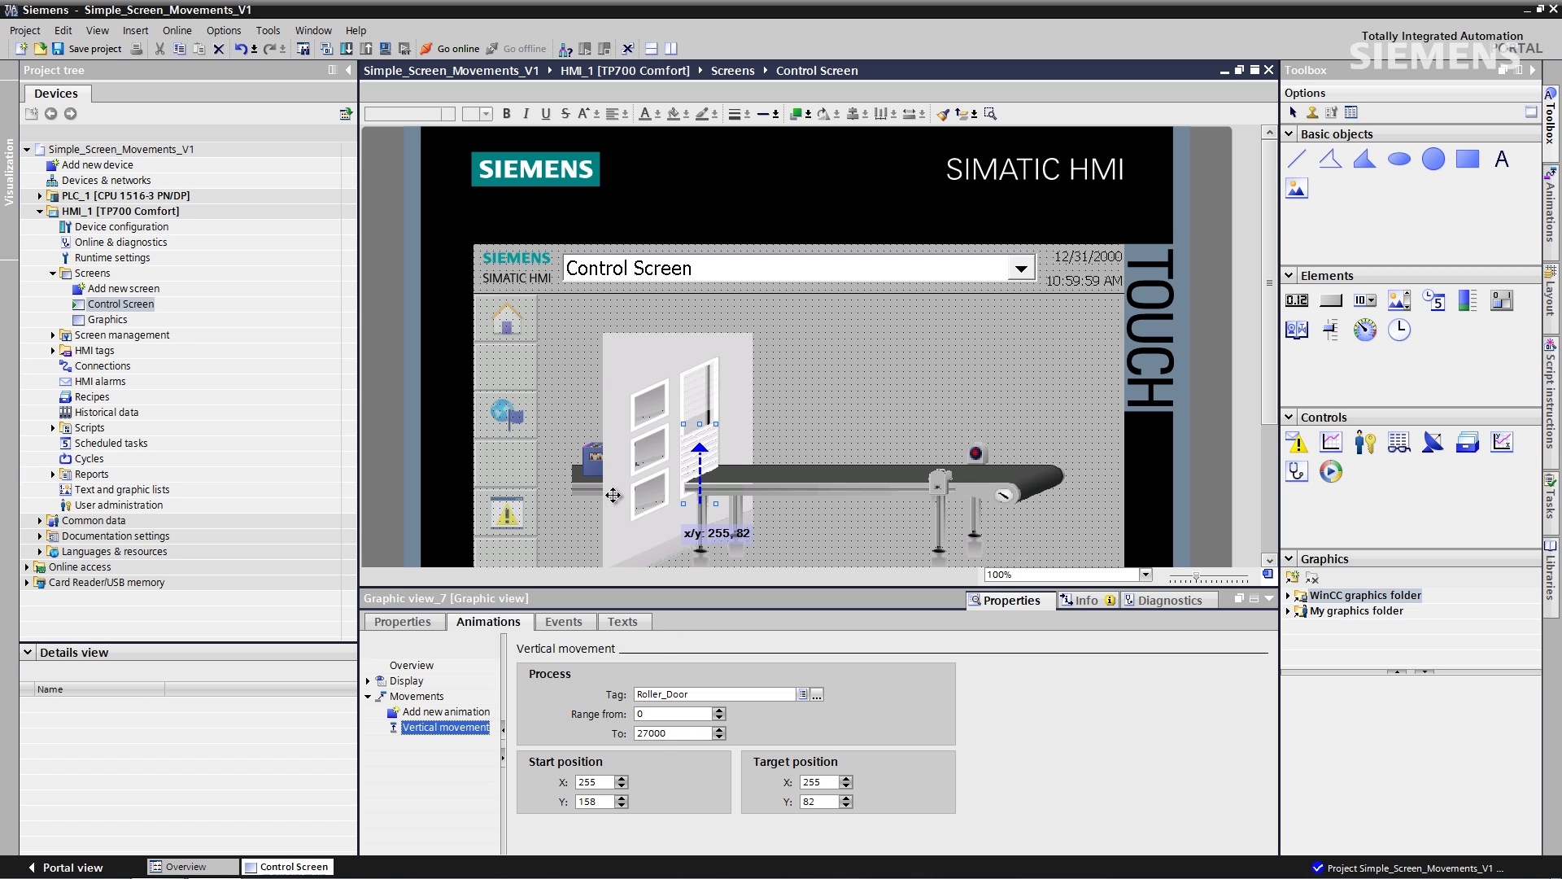
Animate the bottle box to move horizontally from X 134 to X 536, driven by Bottle_Case over 0–27000
click(592, 455)
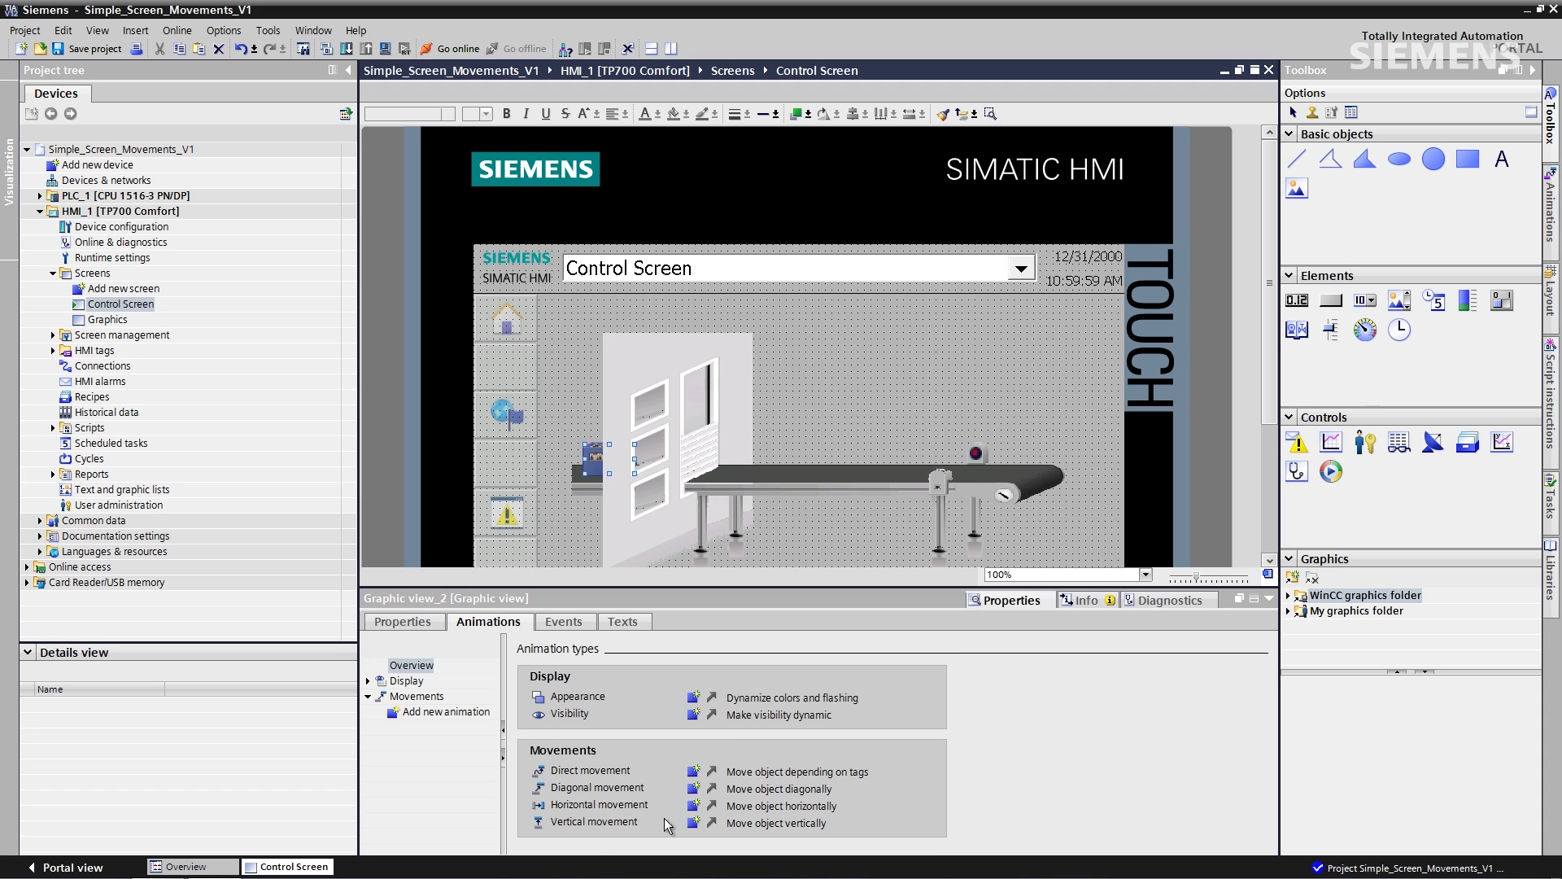
click(710, 807)
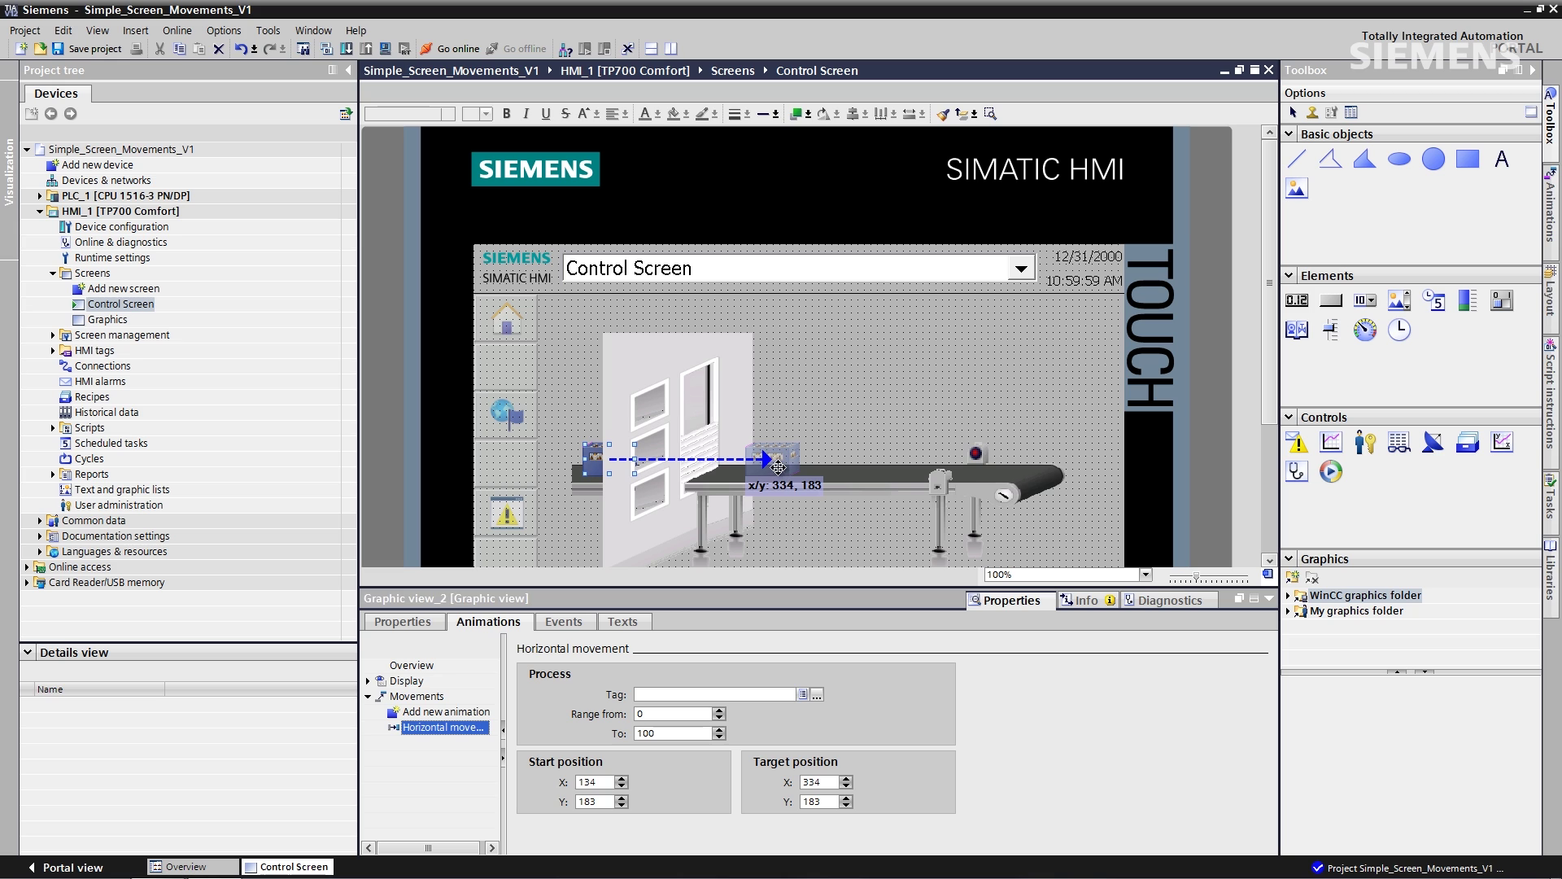
drag(765, 460, 937, 462)
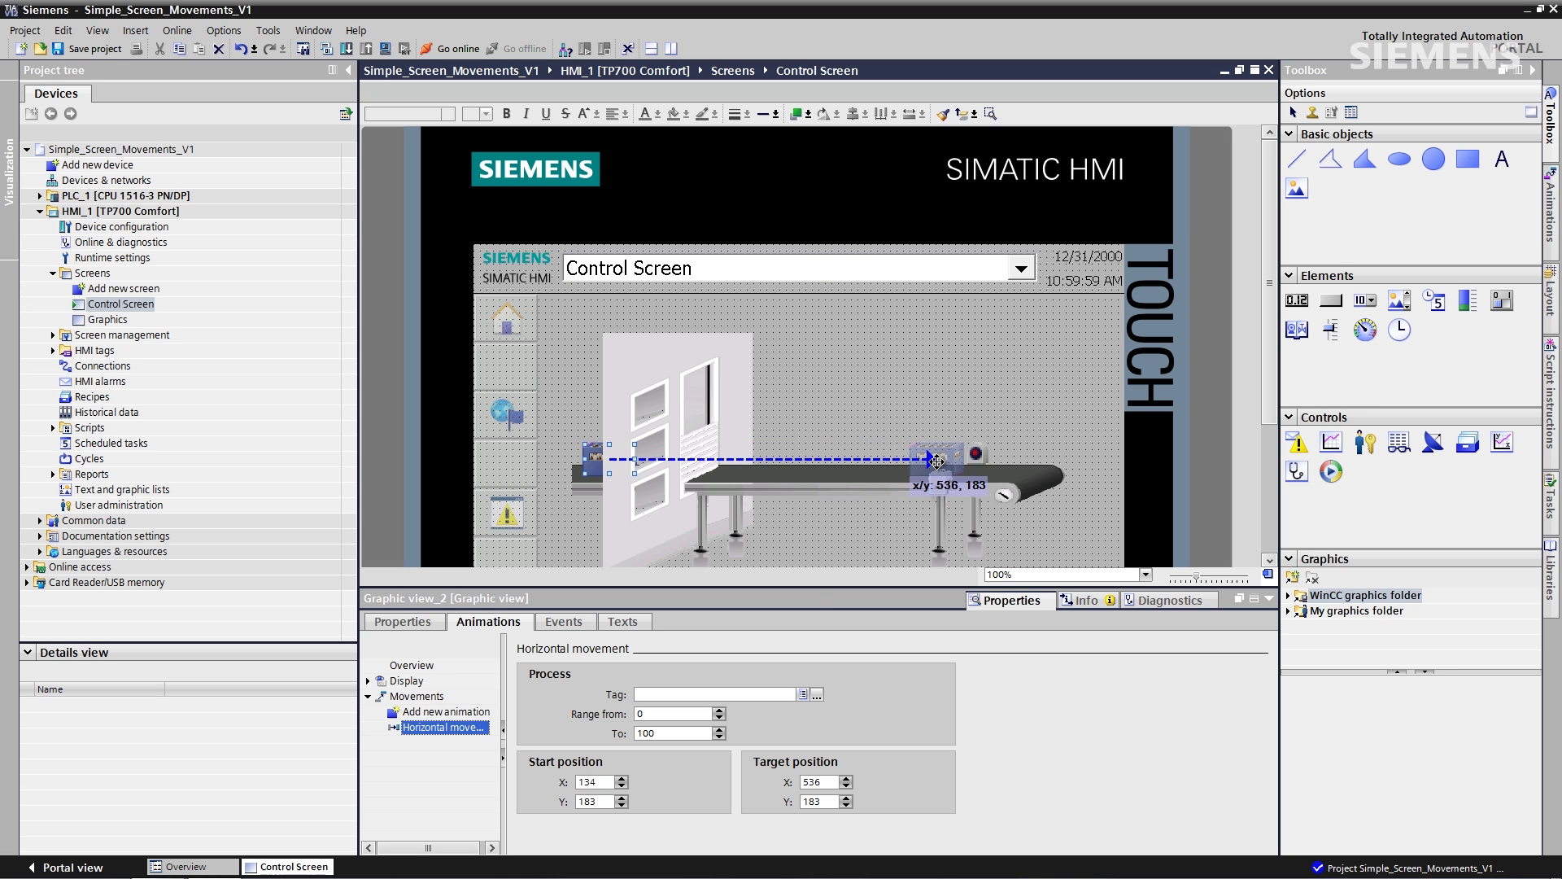
click(686, 694)
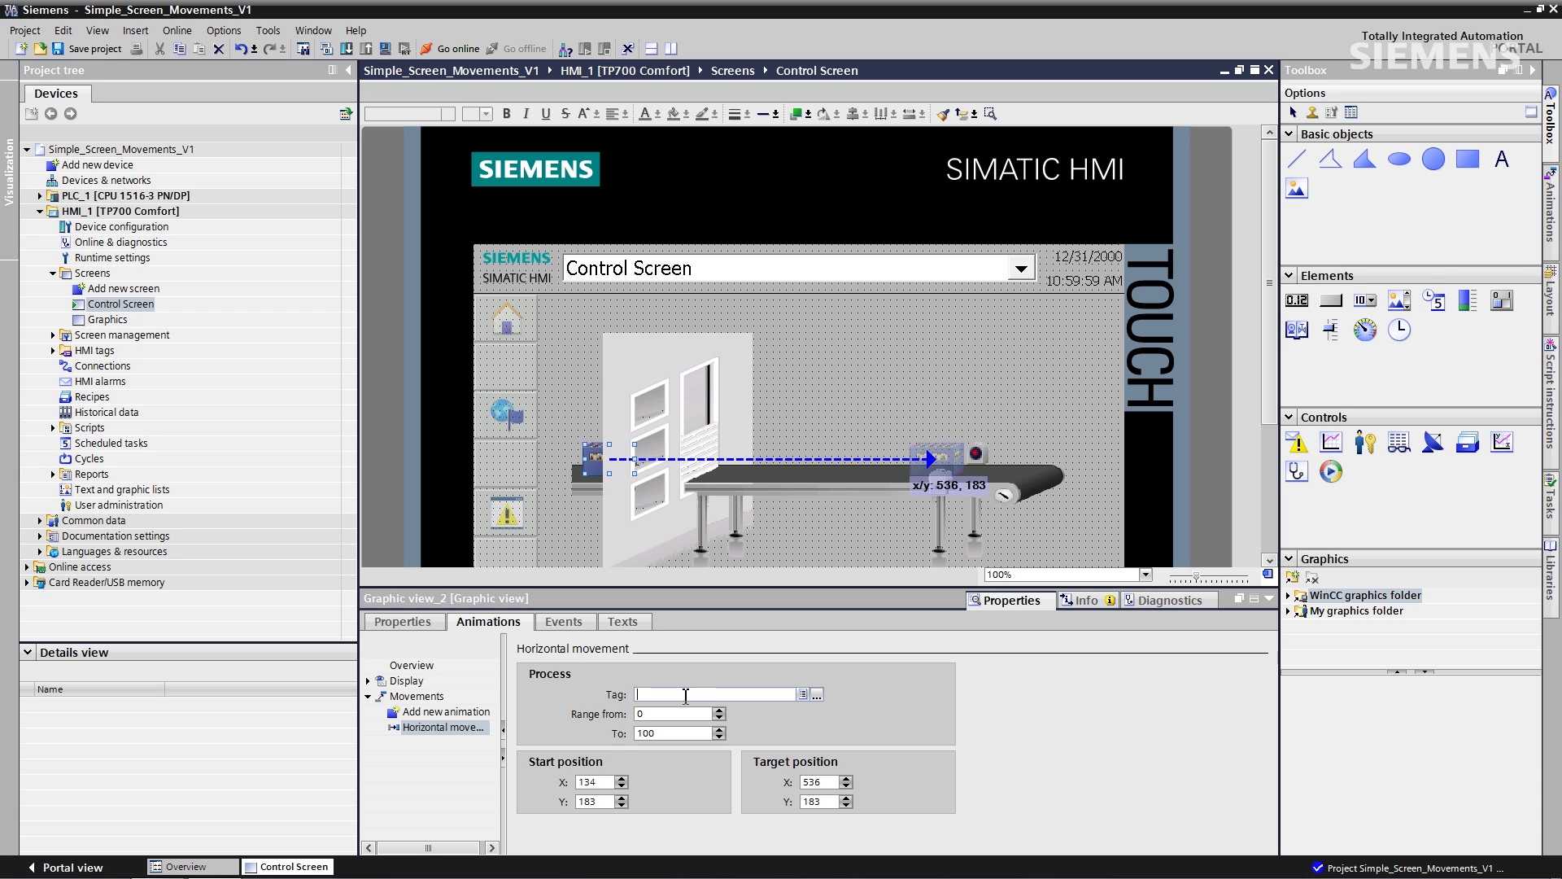
text(b)
key(Return)
key(BackSpace)
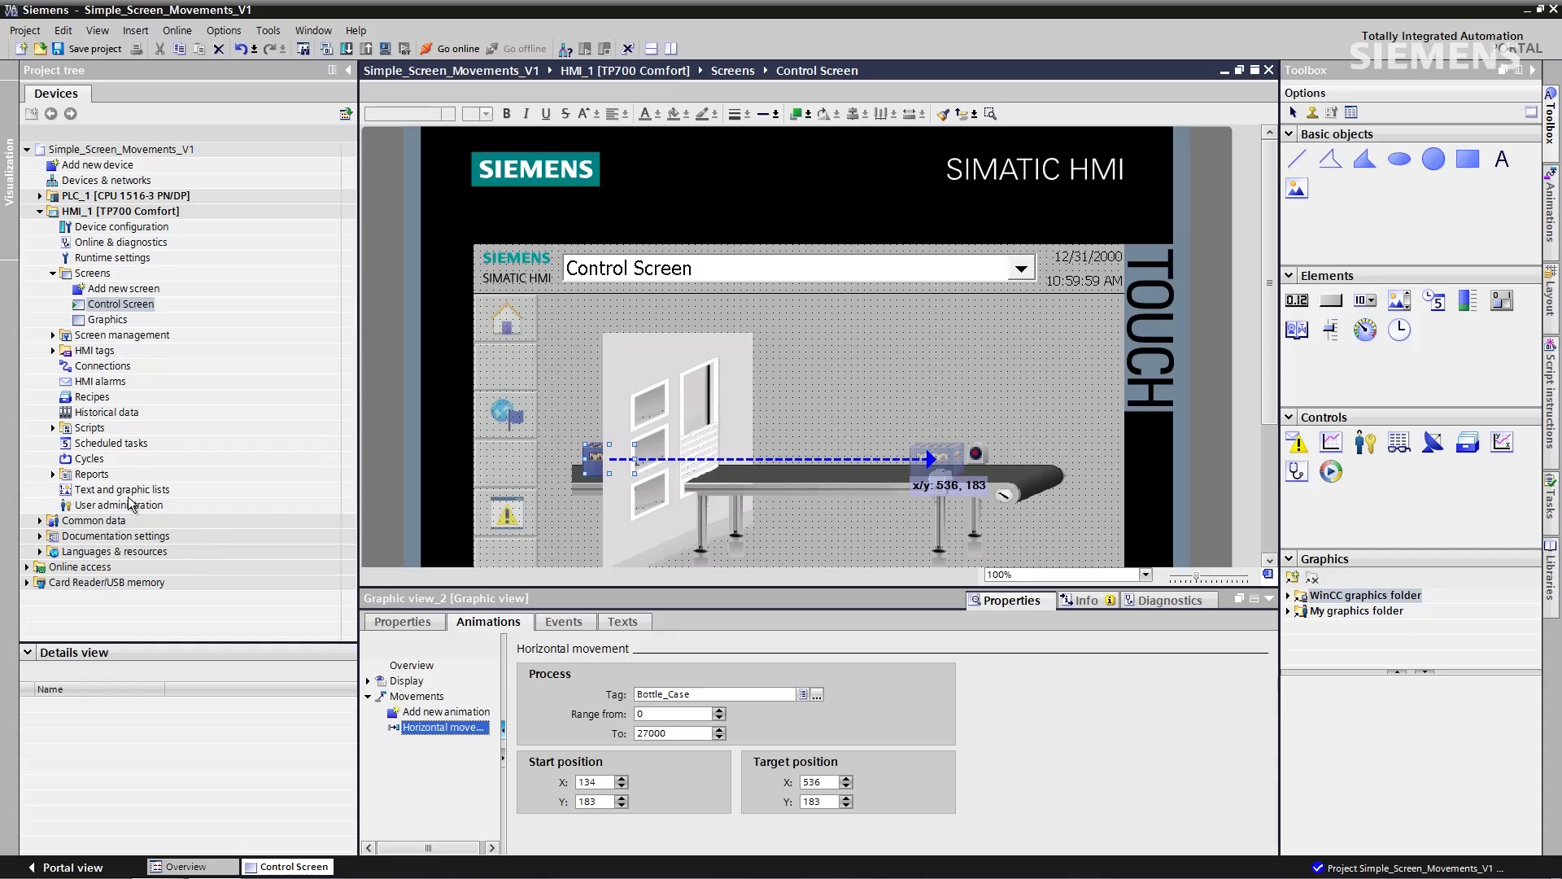
Create Graphic_list_1 in the graphic lists editor with a first entry for range 0 - 5000
double_click(122, 491)
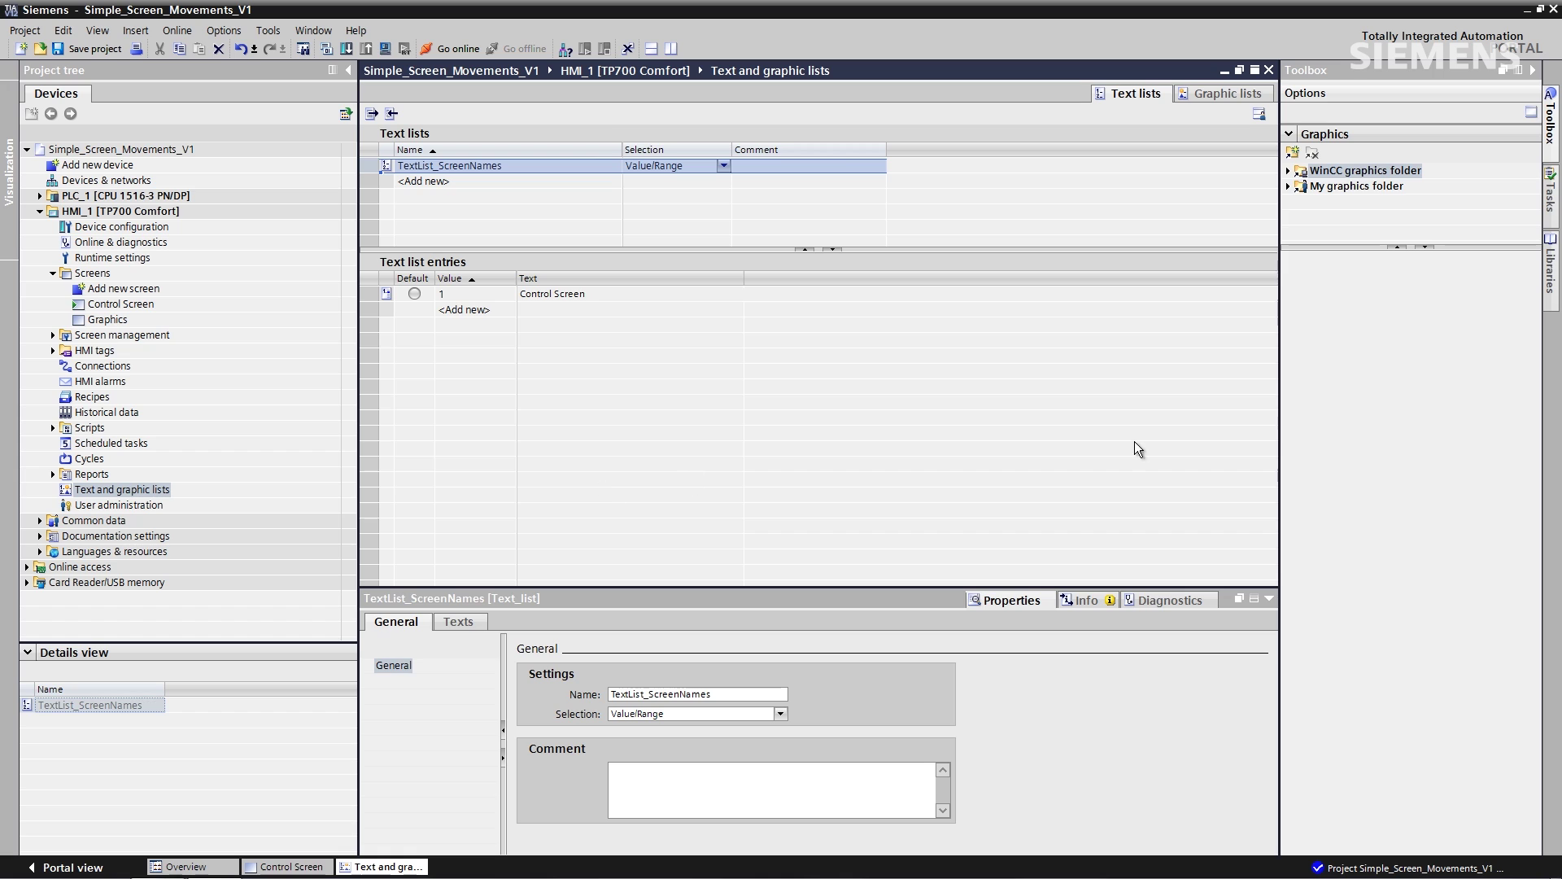
click(1213, 95)
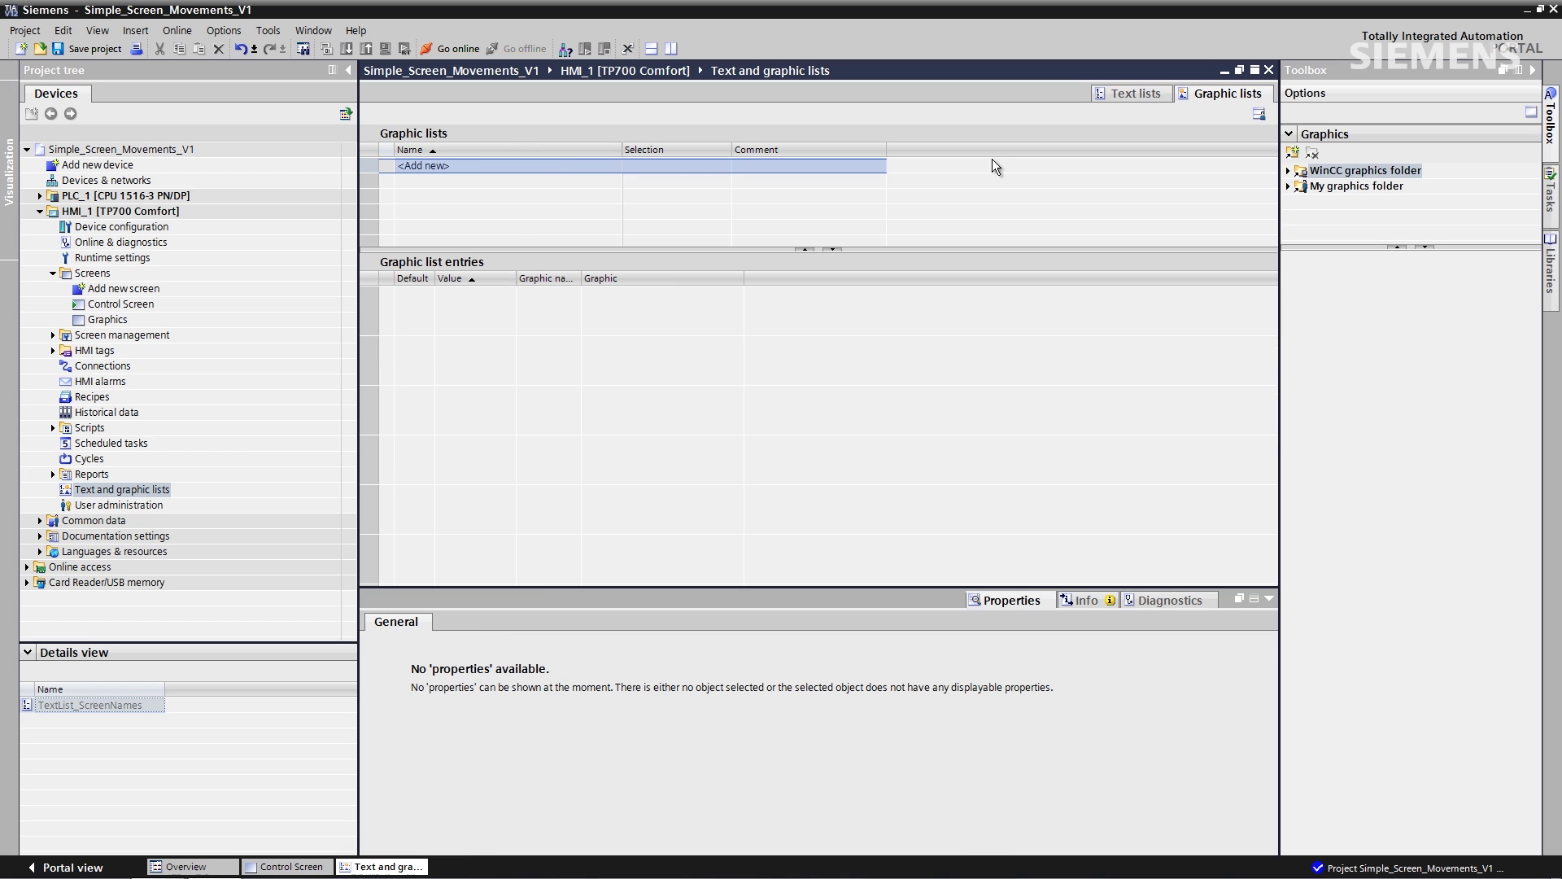
double_click(555, 164)
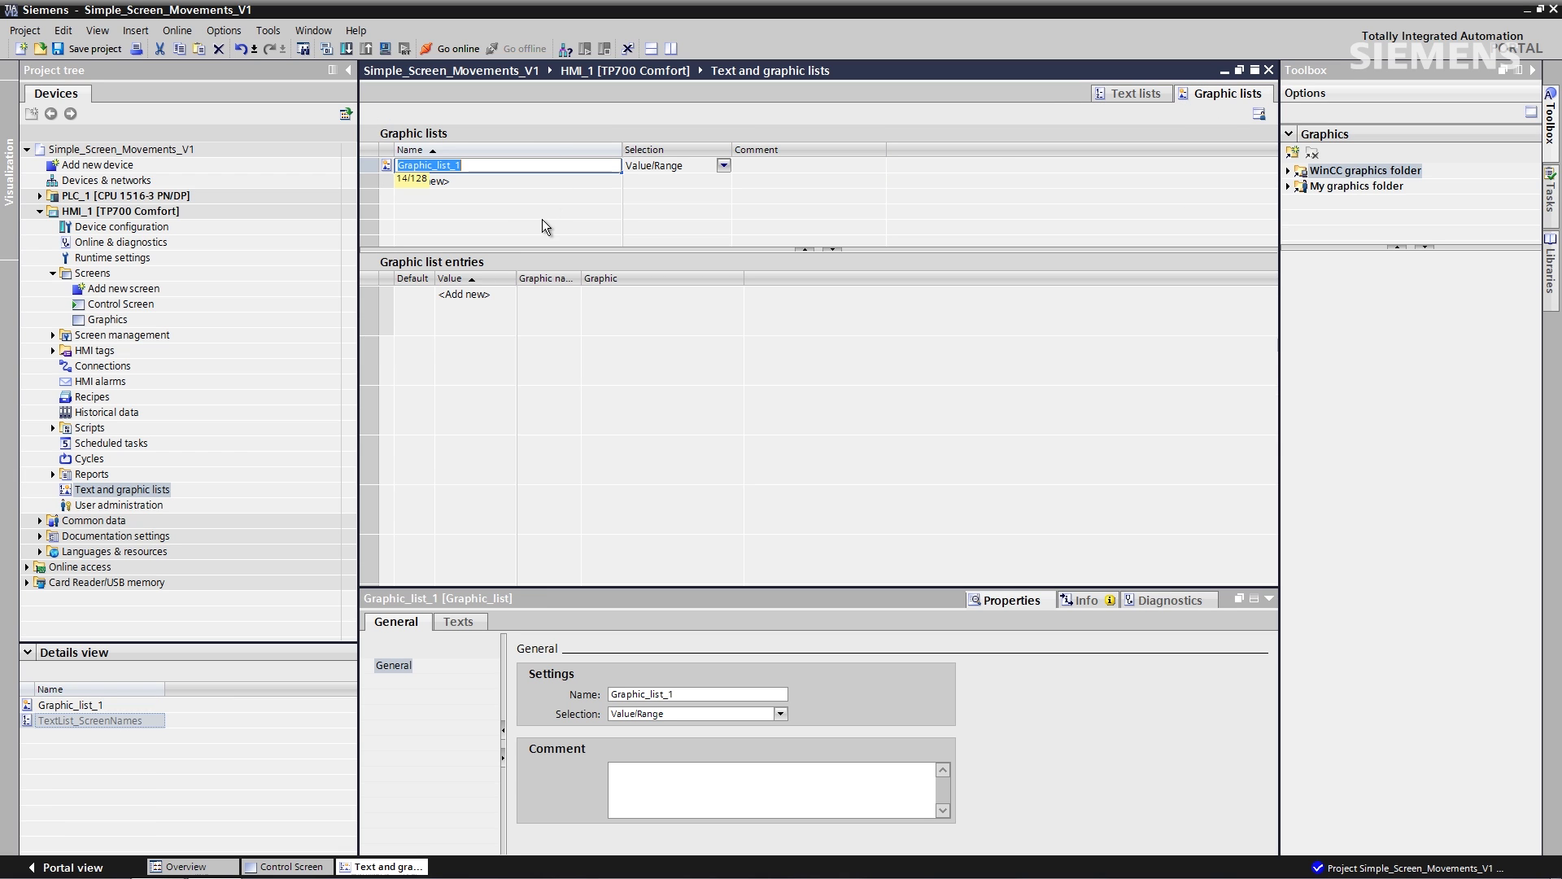
double_click(496, 296)
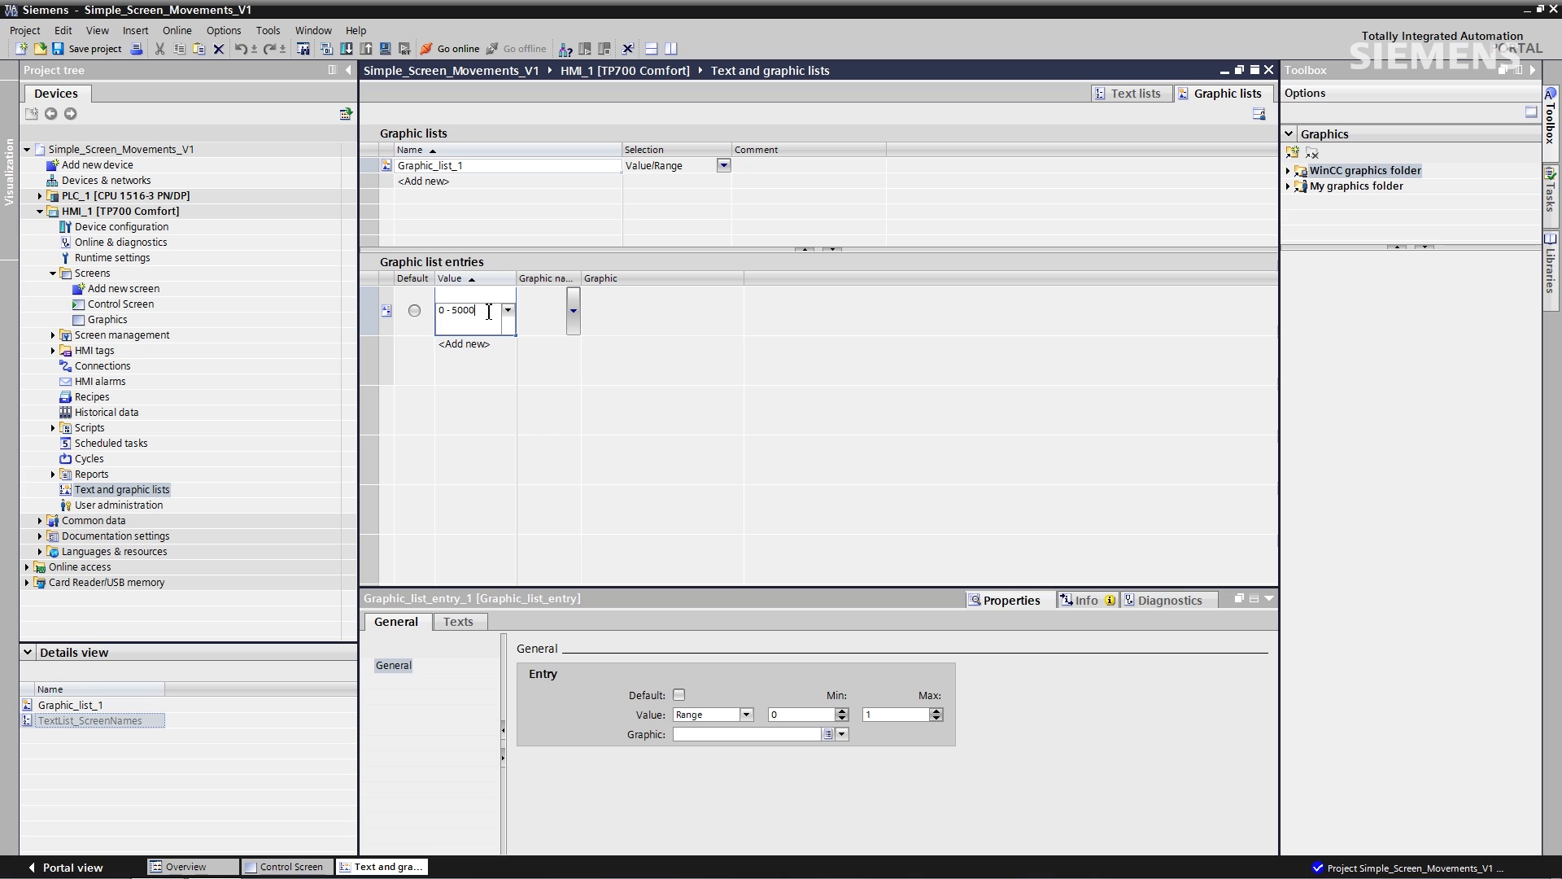
key(Return)
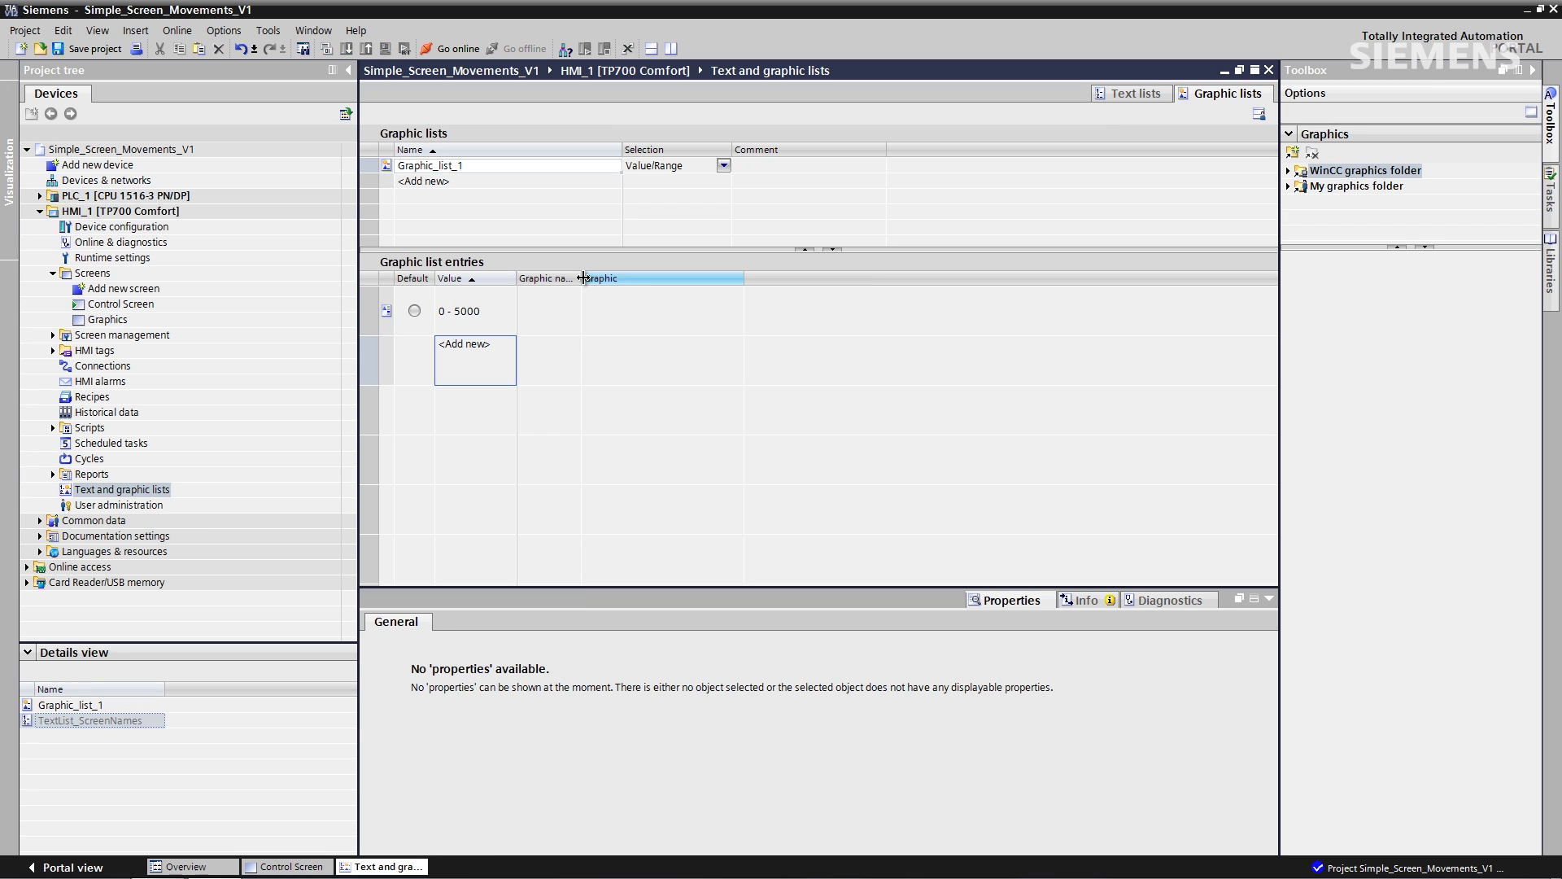
Assign the 120322_foerderband_rolle_10f0001 roller graphic to the 0 - 5000 entry
drag(581, 277, 738, 287)
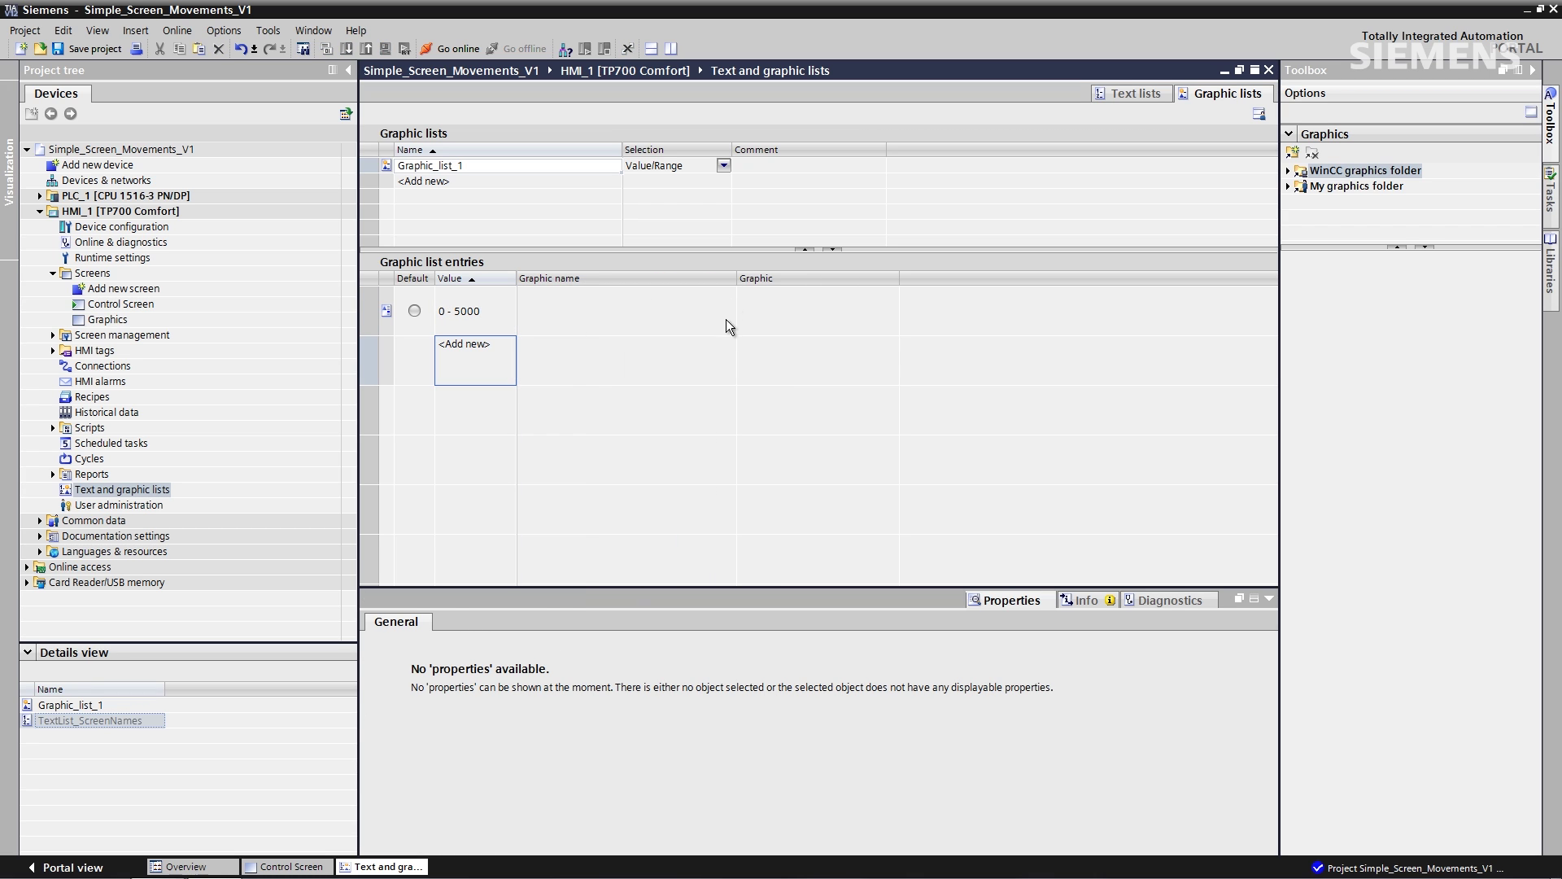
click(729, 325)
click(730, 312)
click(732, 315)
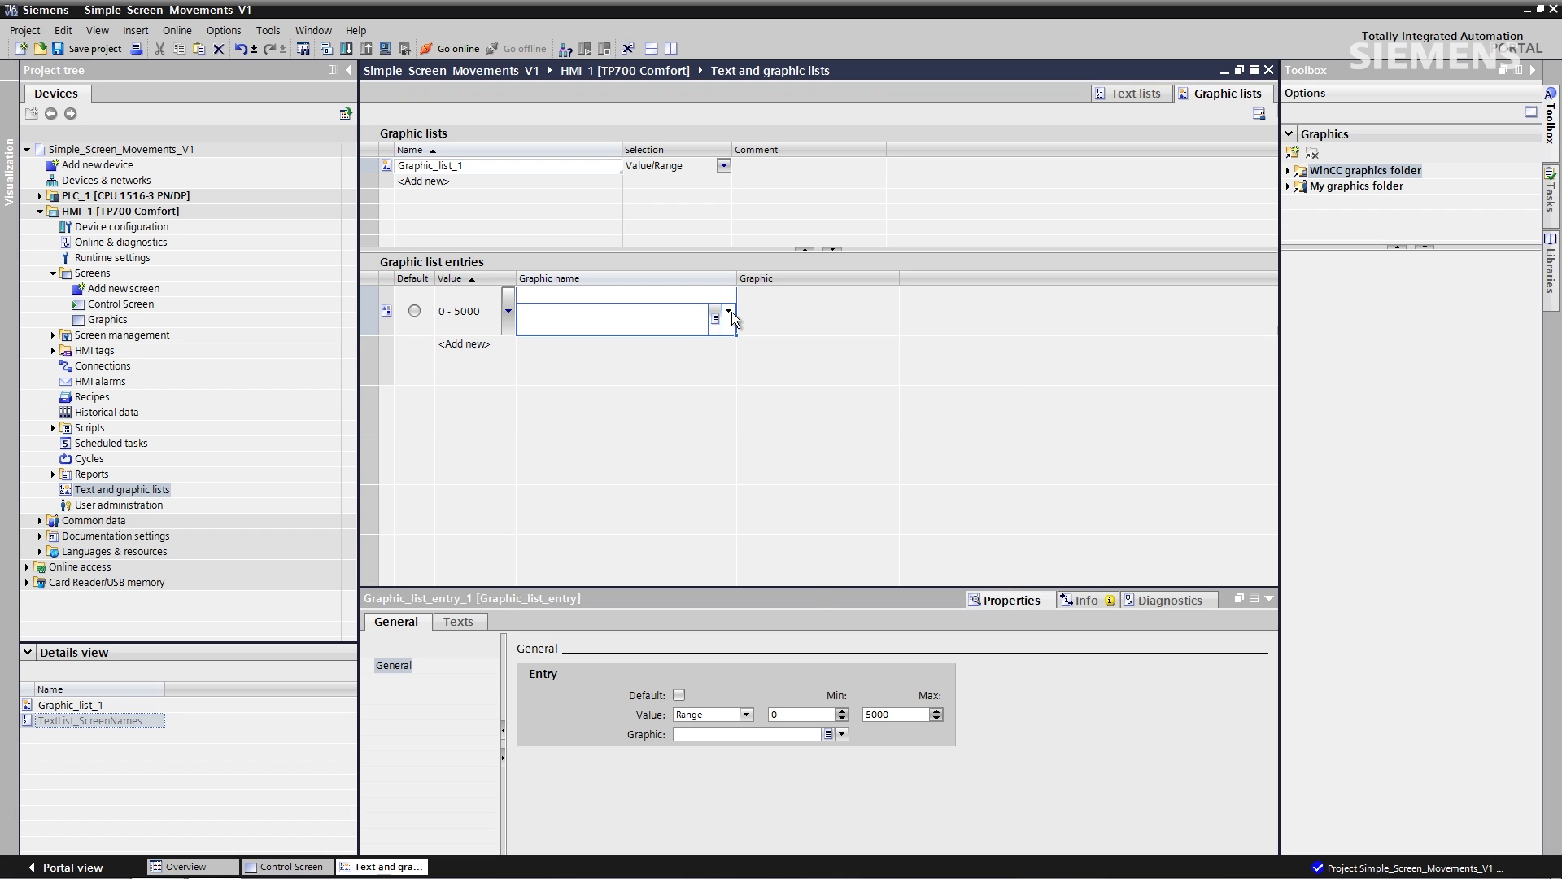
click(732, 316)
click(646, 411)
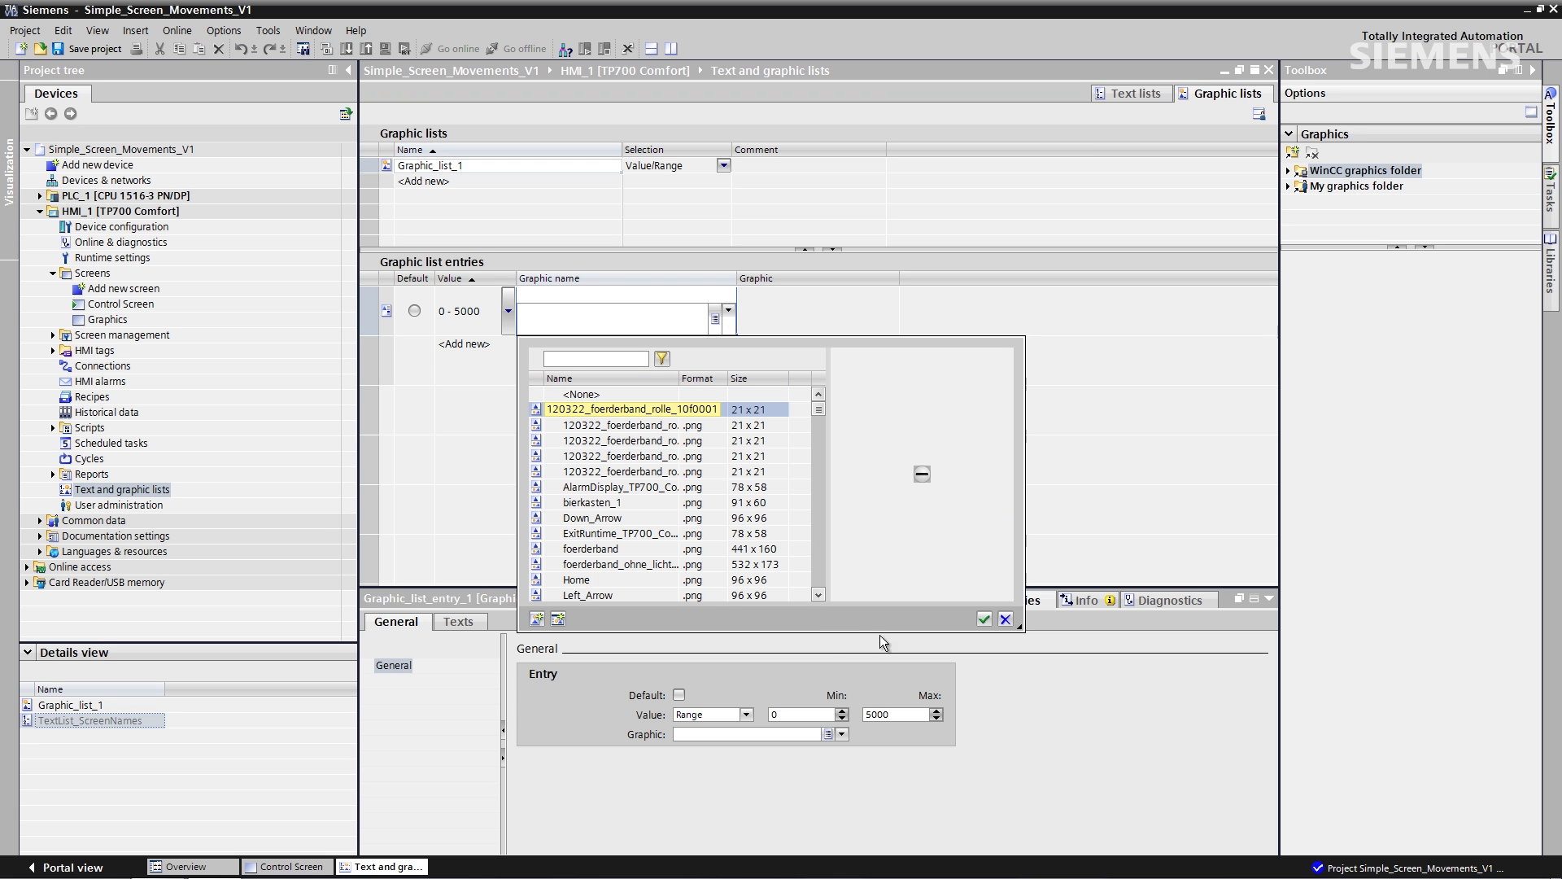
click(984, 620)
double_click(486, 345)
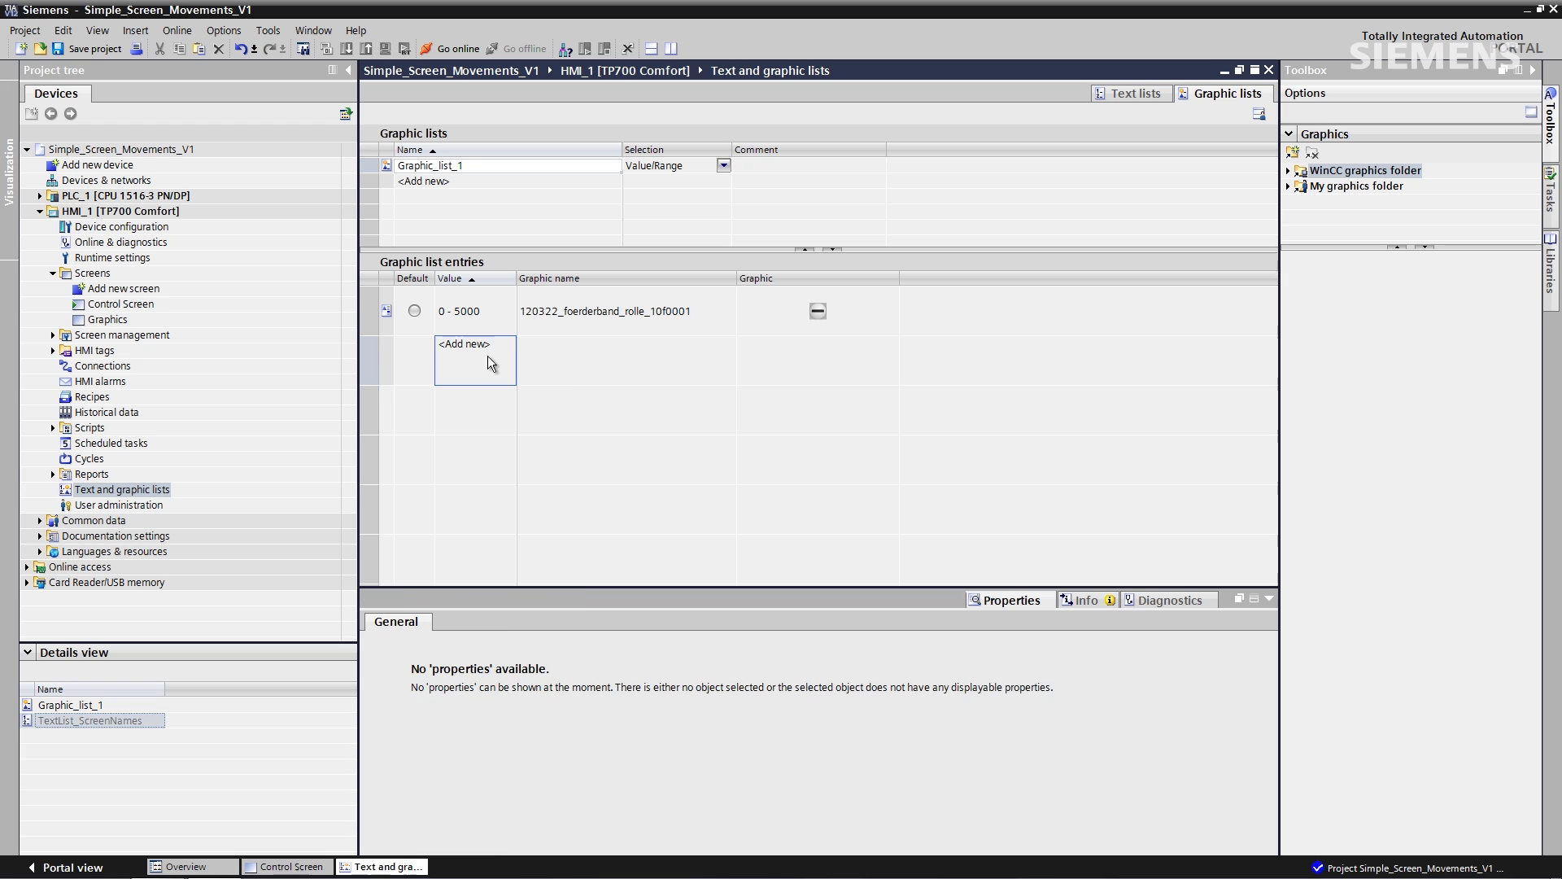
Map ranges 5001–10001, 10002–15002 and 15003–20003 to roller graphics 10f0002, 10f0003 and 10f0004
click(730, 372)
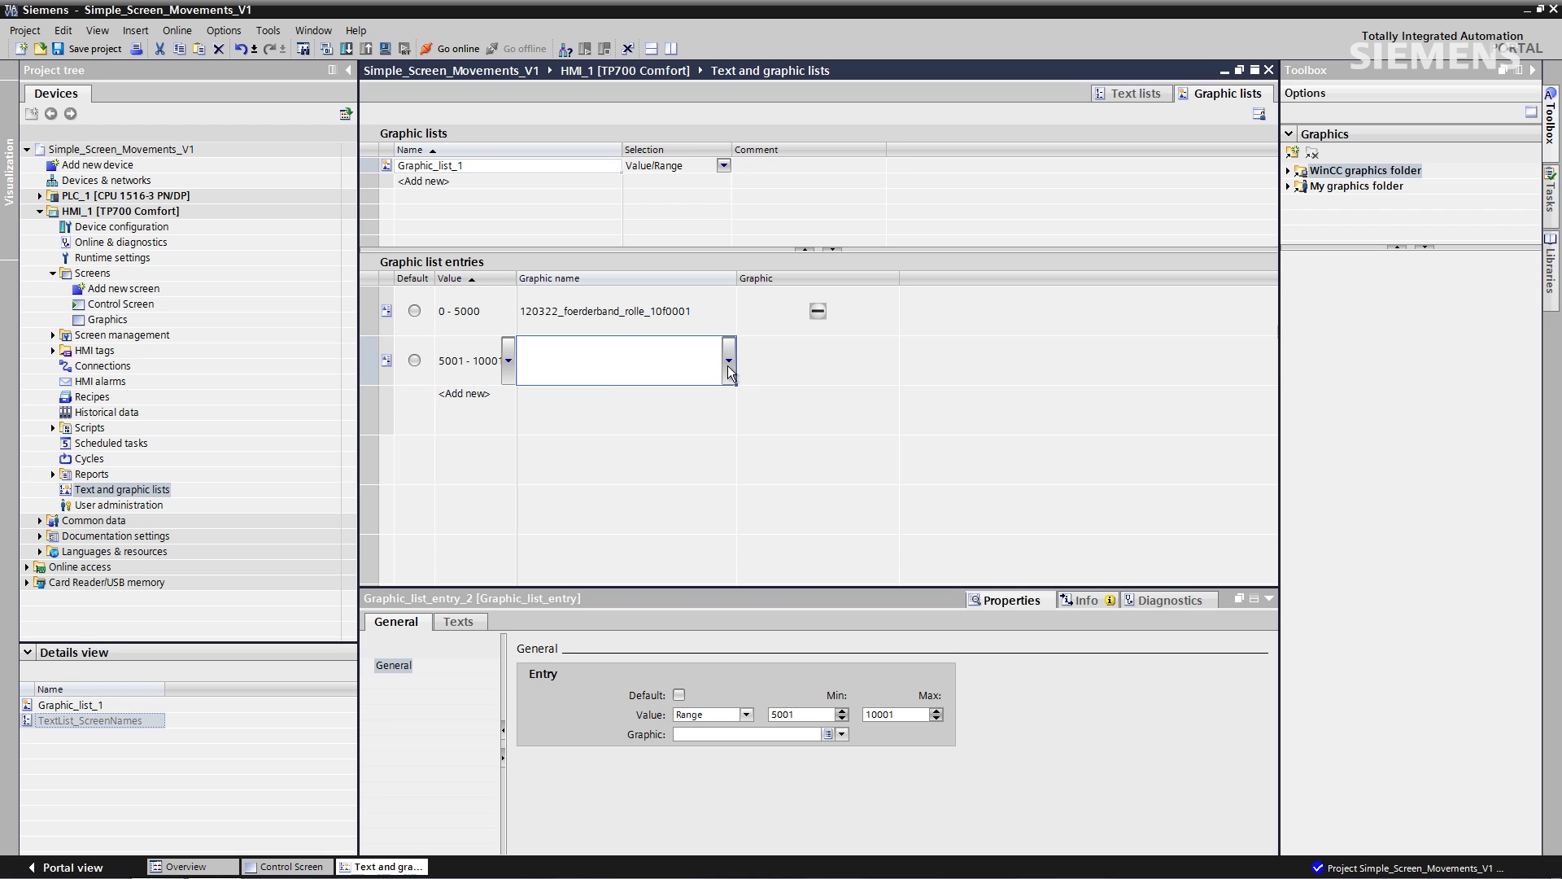
click(730, 370)
click(655, 475)
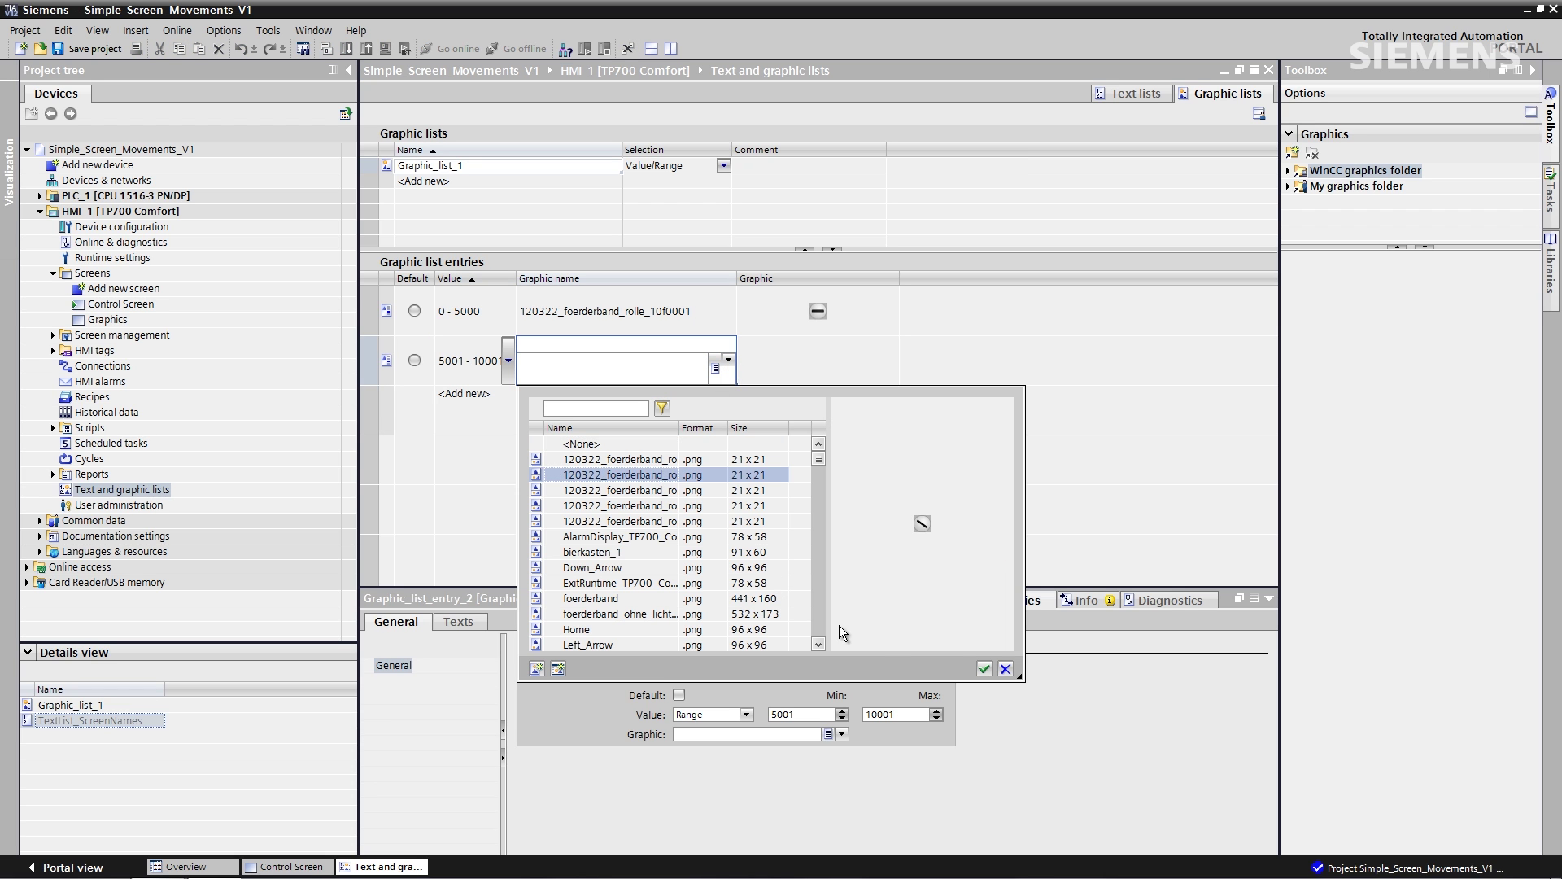
click(983, 669)
click(488, 397)
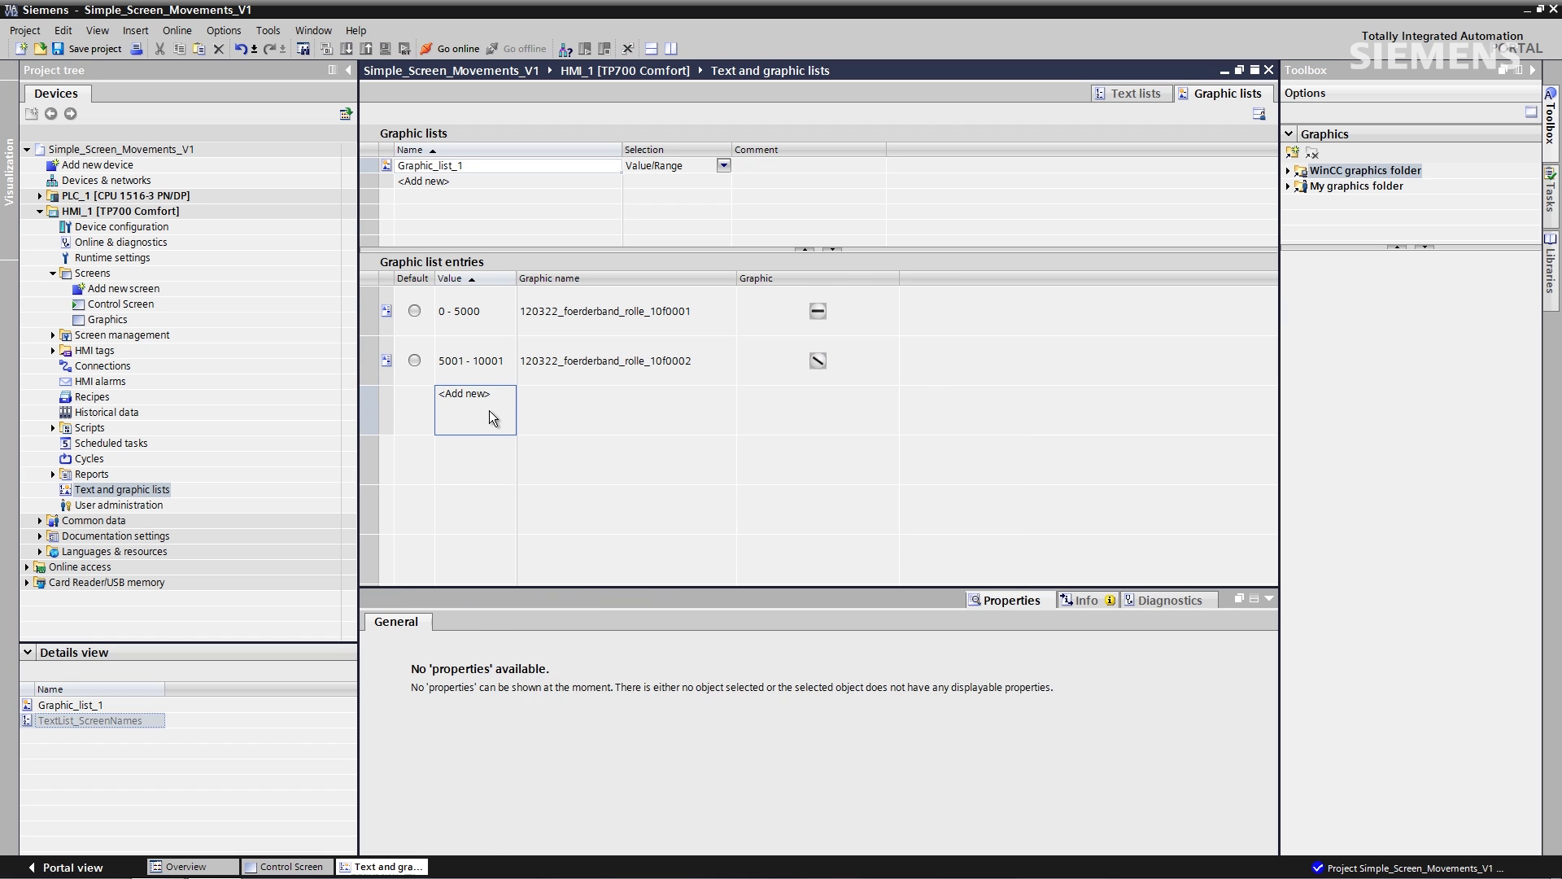
click(729, 411)
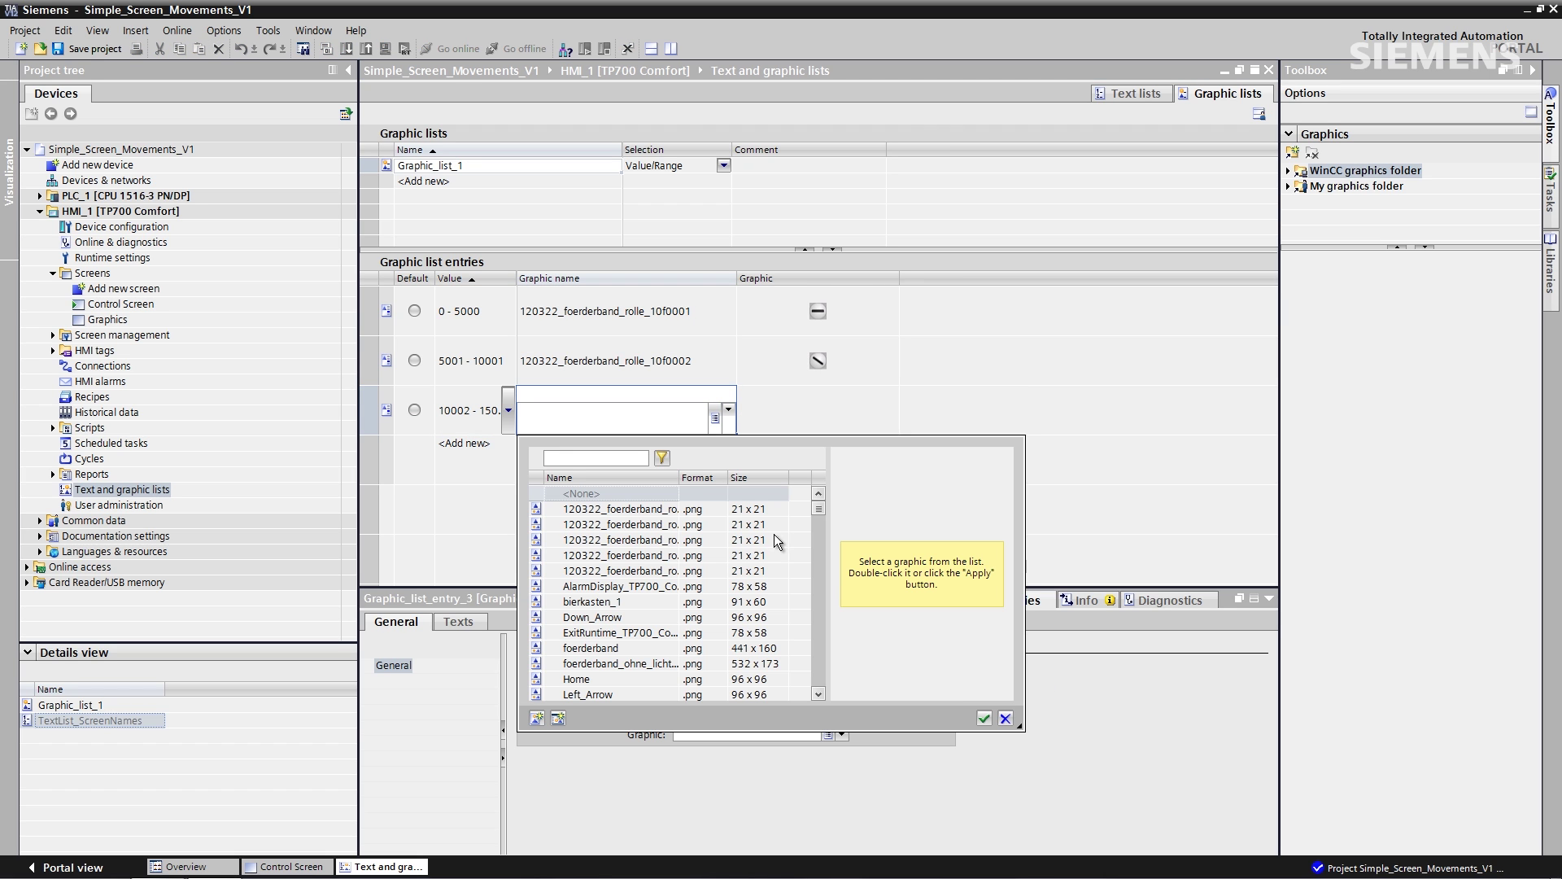
click(749, 541)
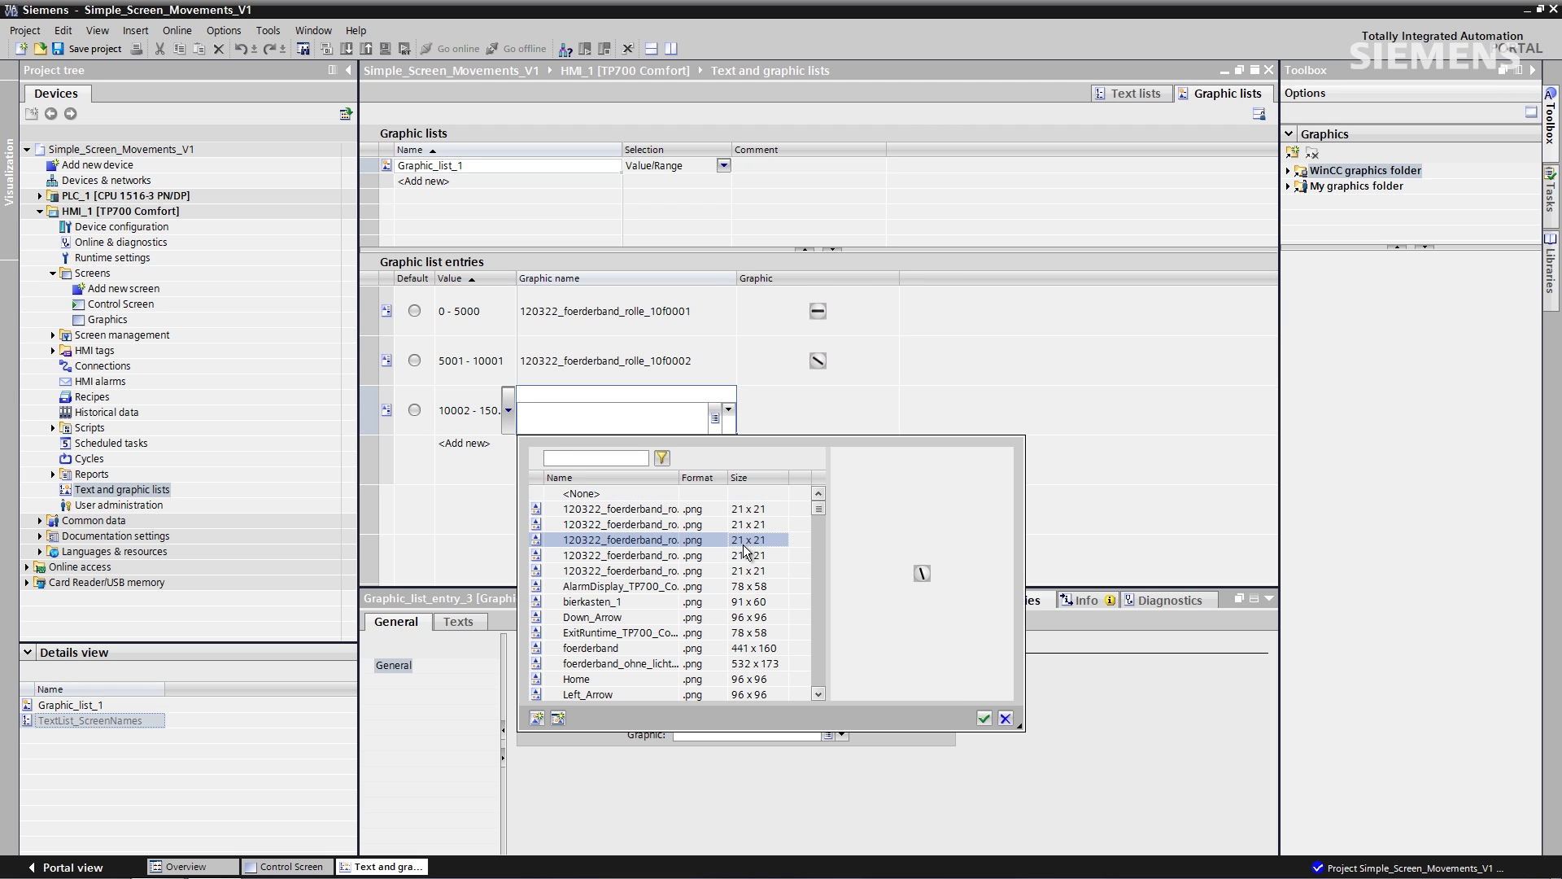
click(984, 718)
click(480, 455)
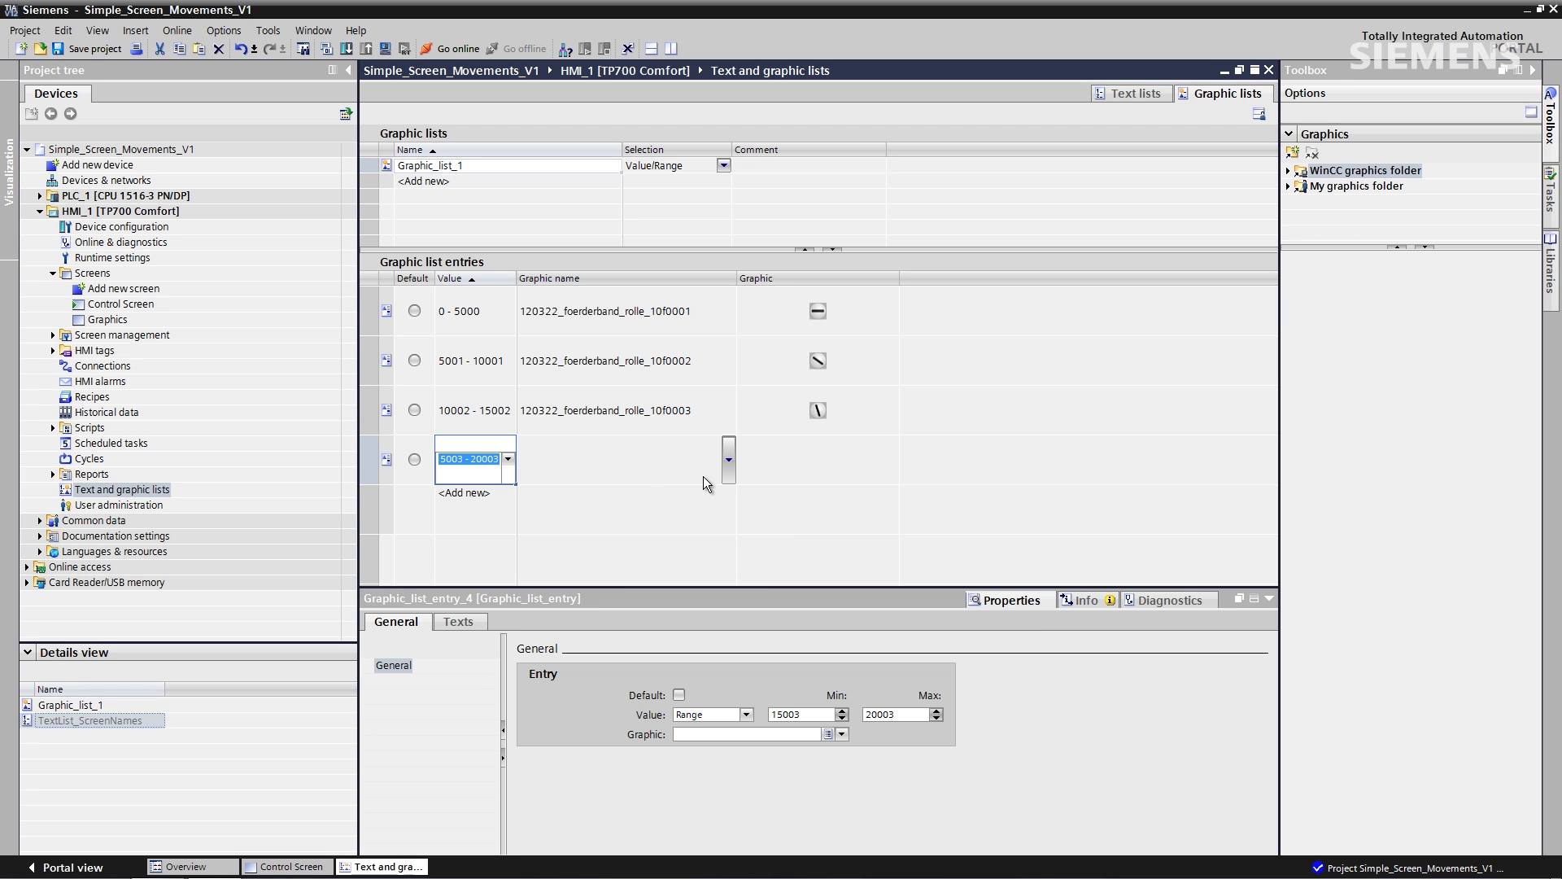
click(729, 461)
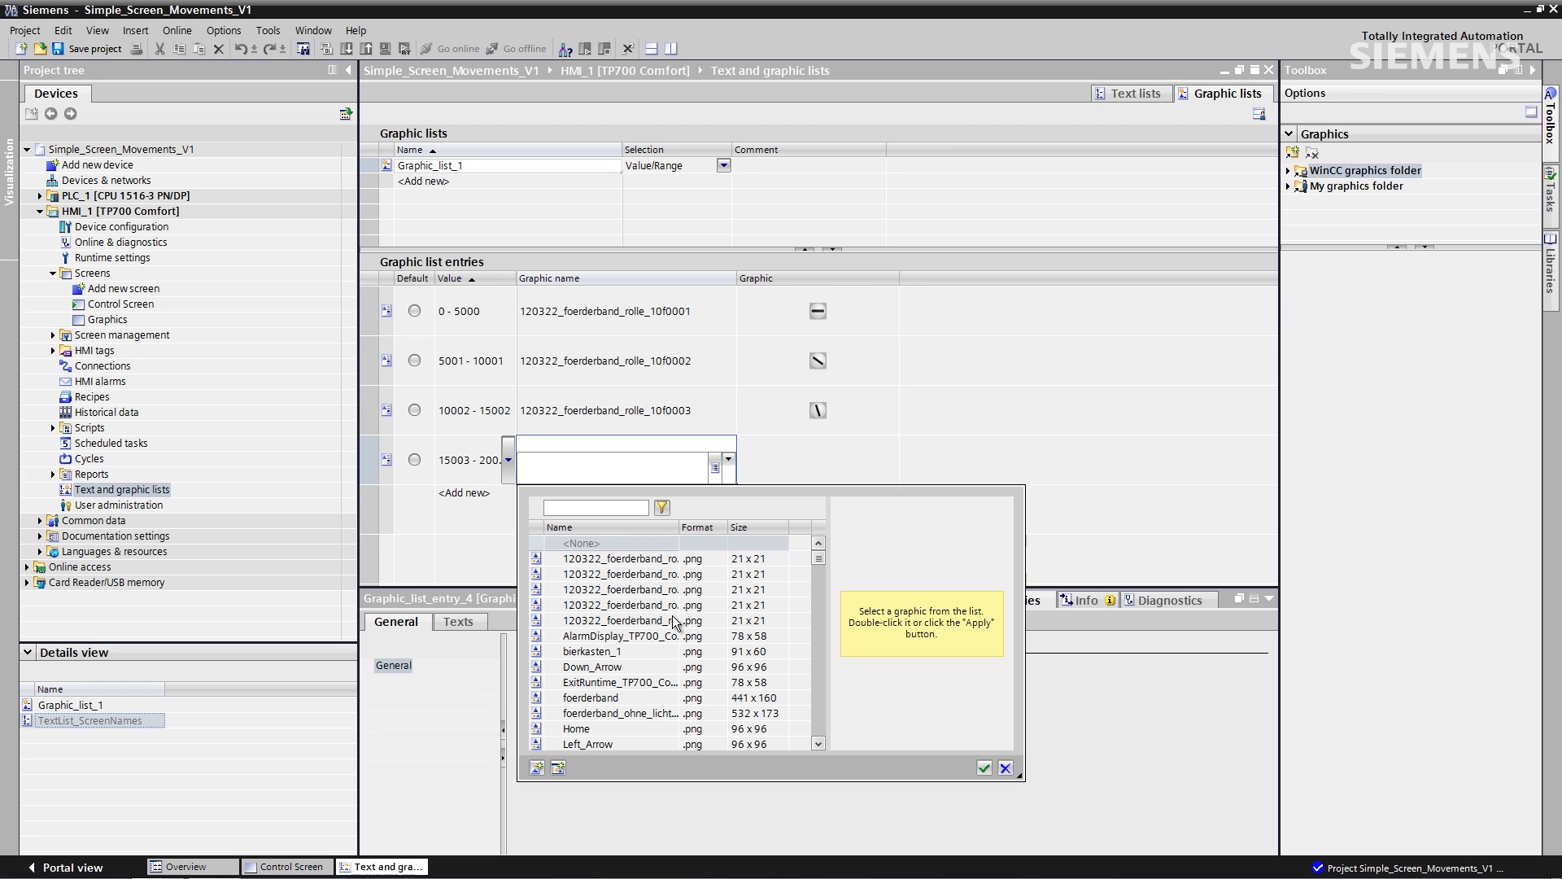
click(673, 606)
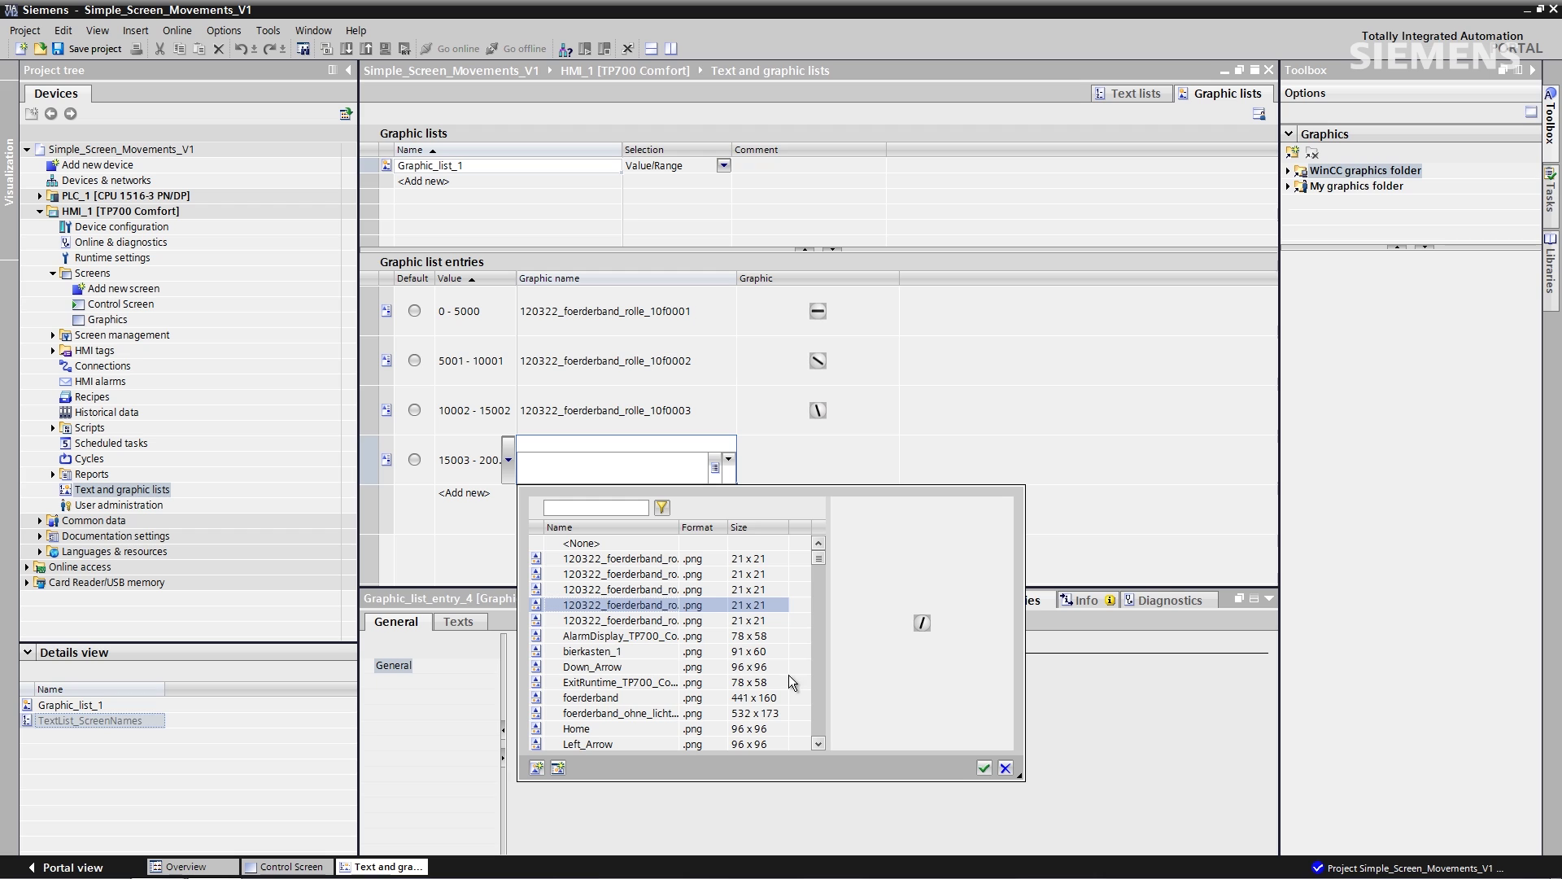
click(984, 767)
Add a default entry to Graphic_list_1 showing roller graphic 120322_foerderband_rolle_10f0005
click(488, 516)
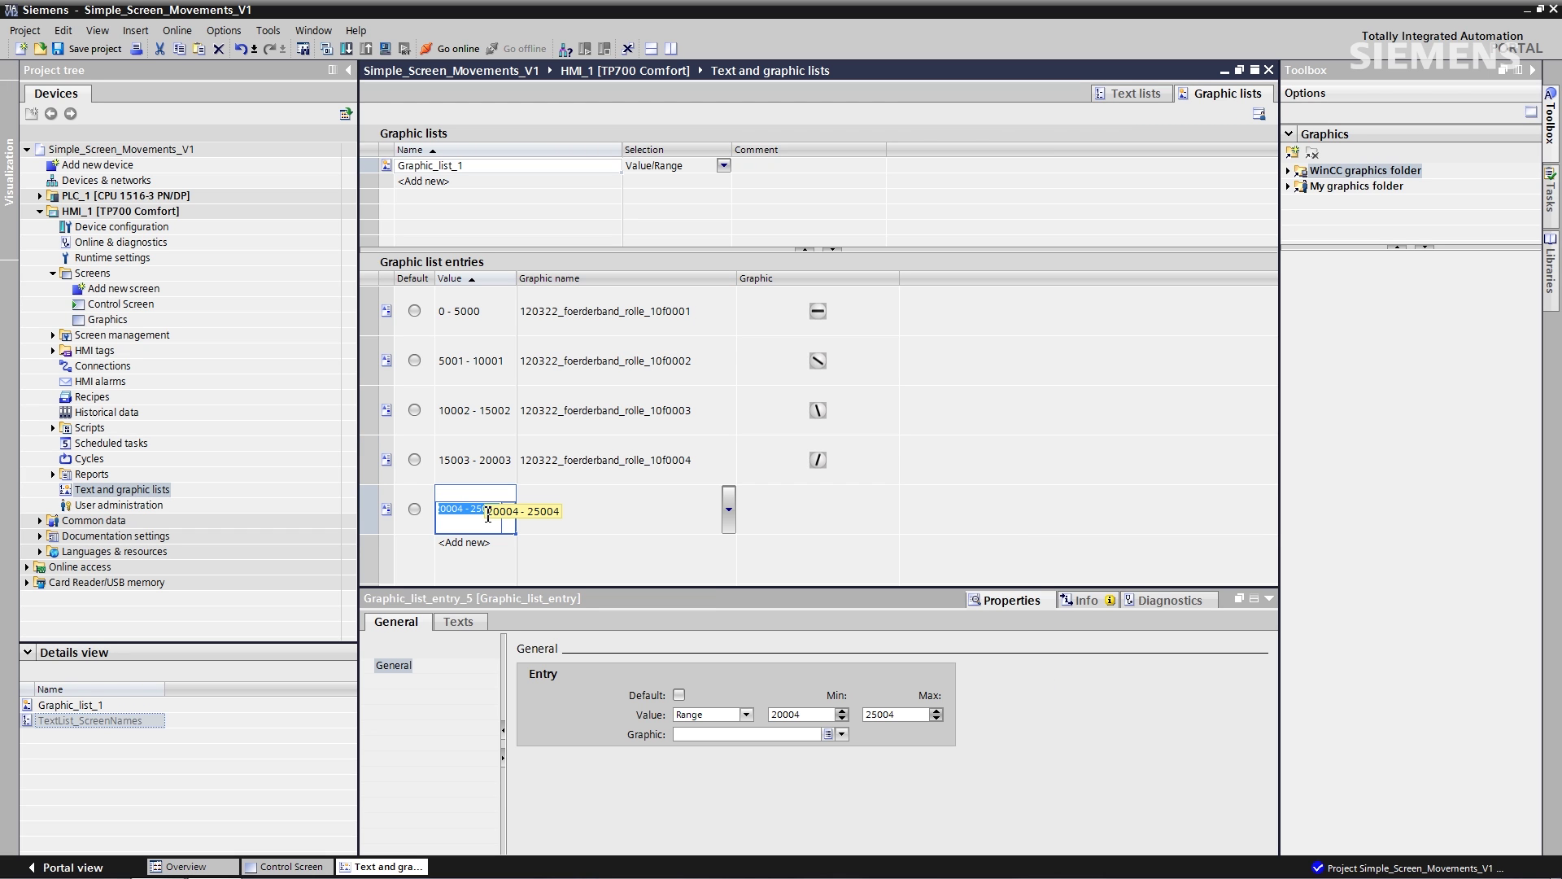
click(414, 511)
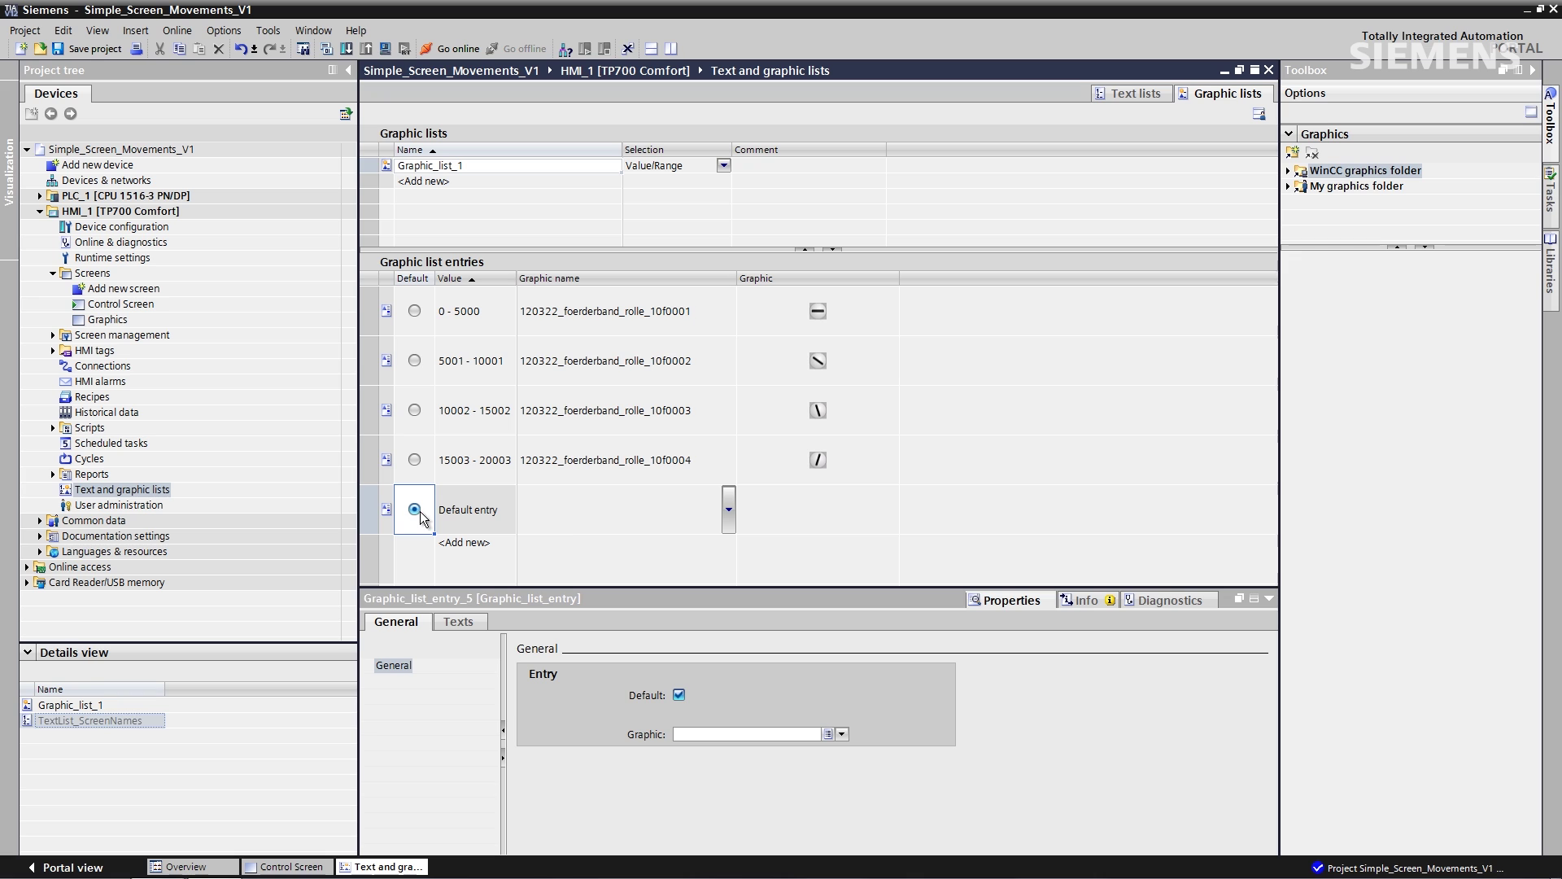
click(728, 521)
click(727, 511)
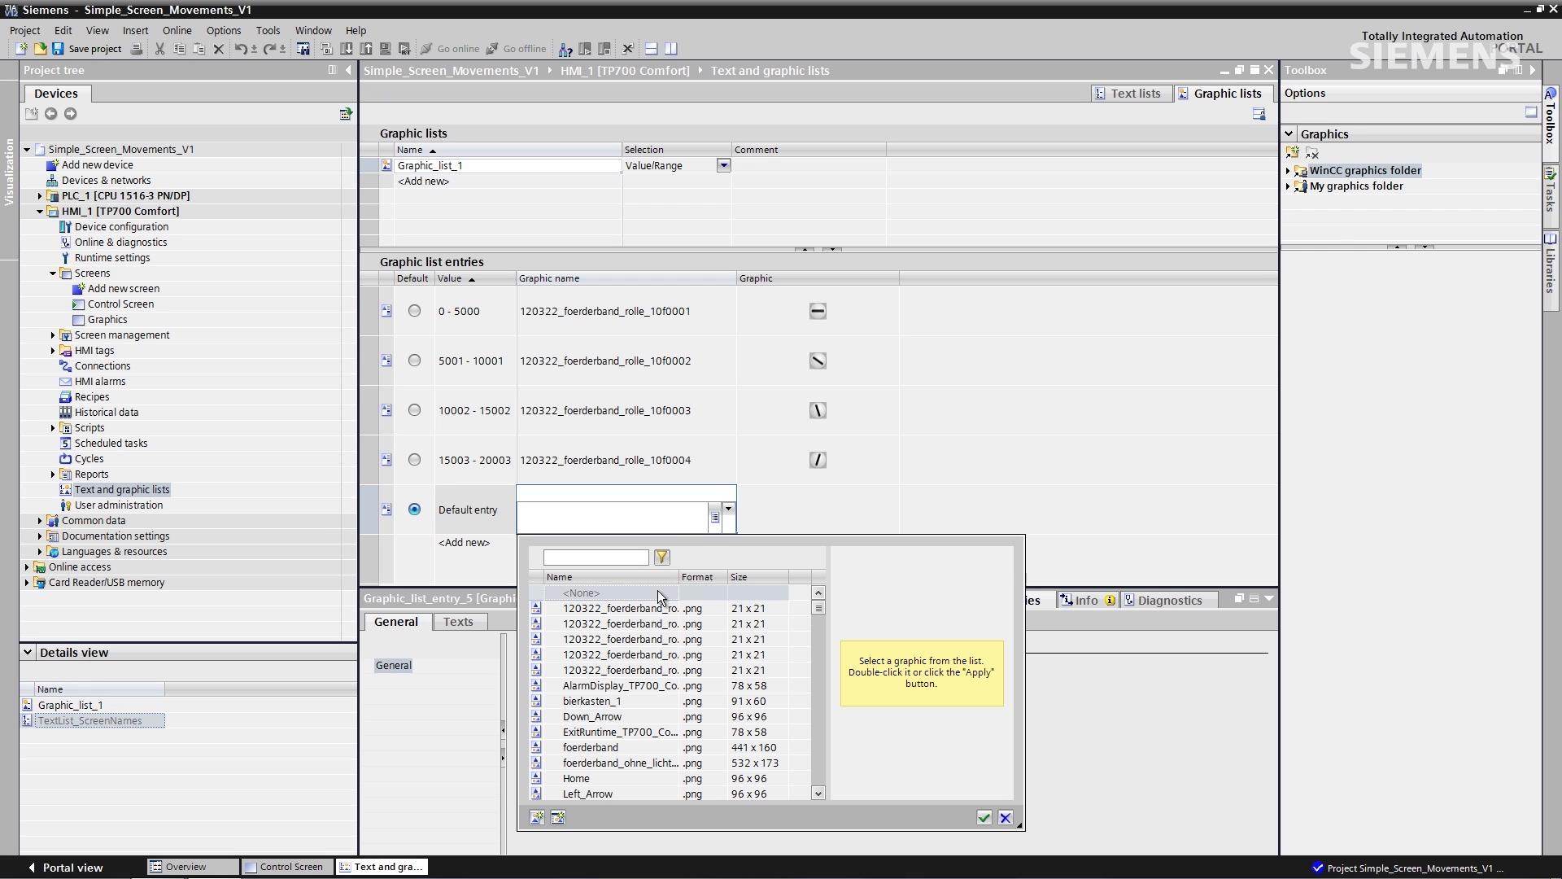
click(645, 671)
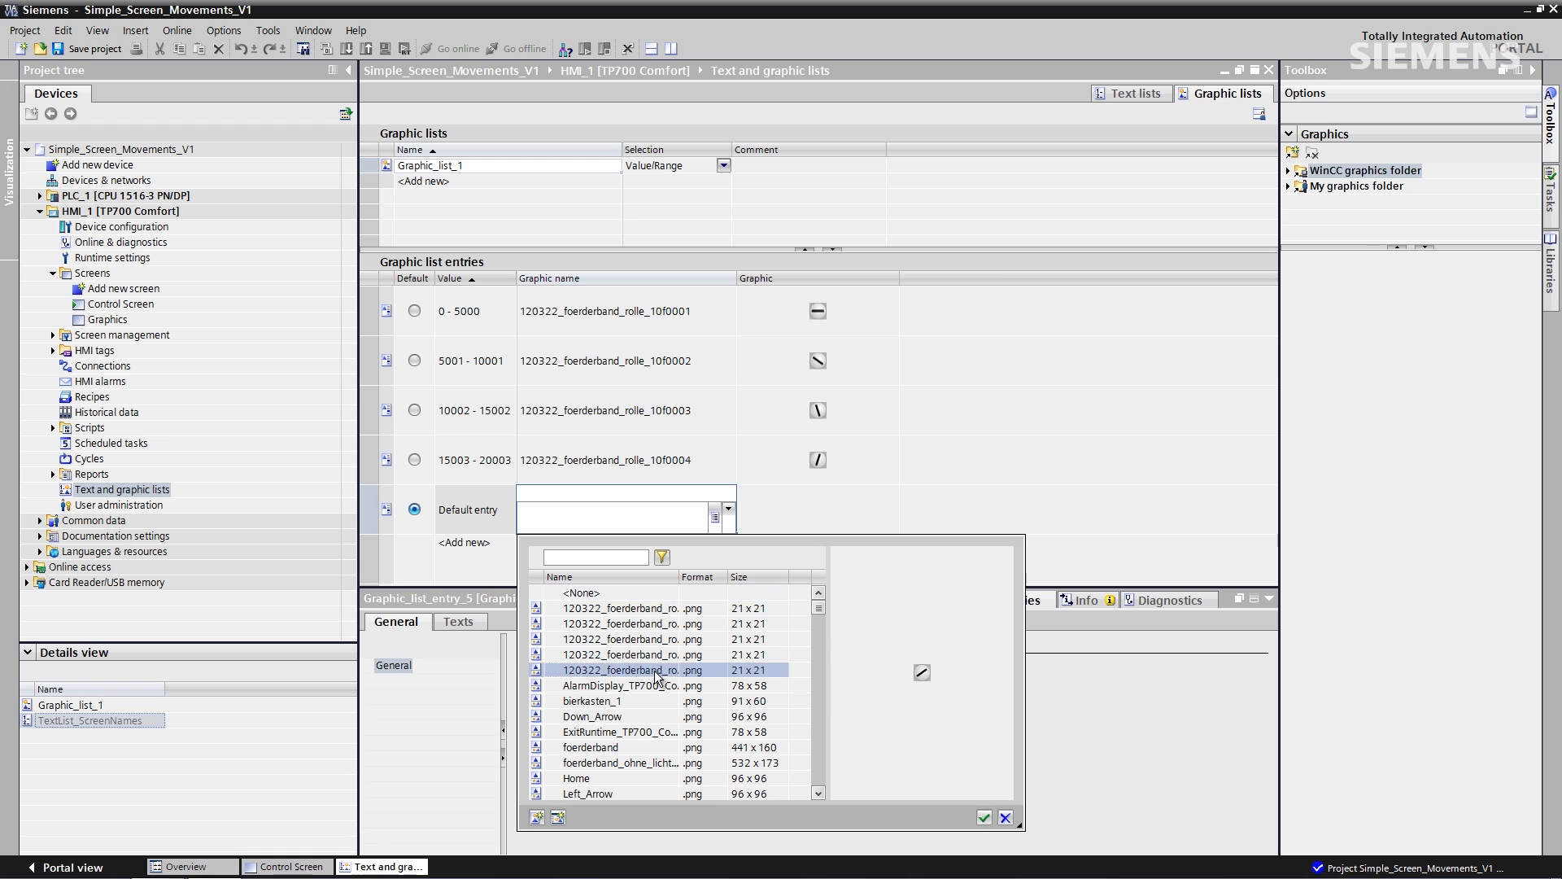
click(984, 818)
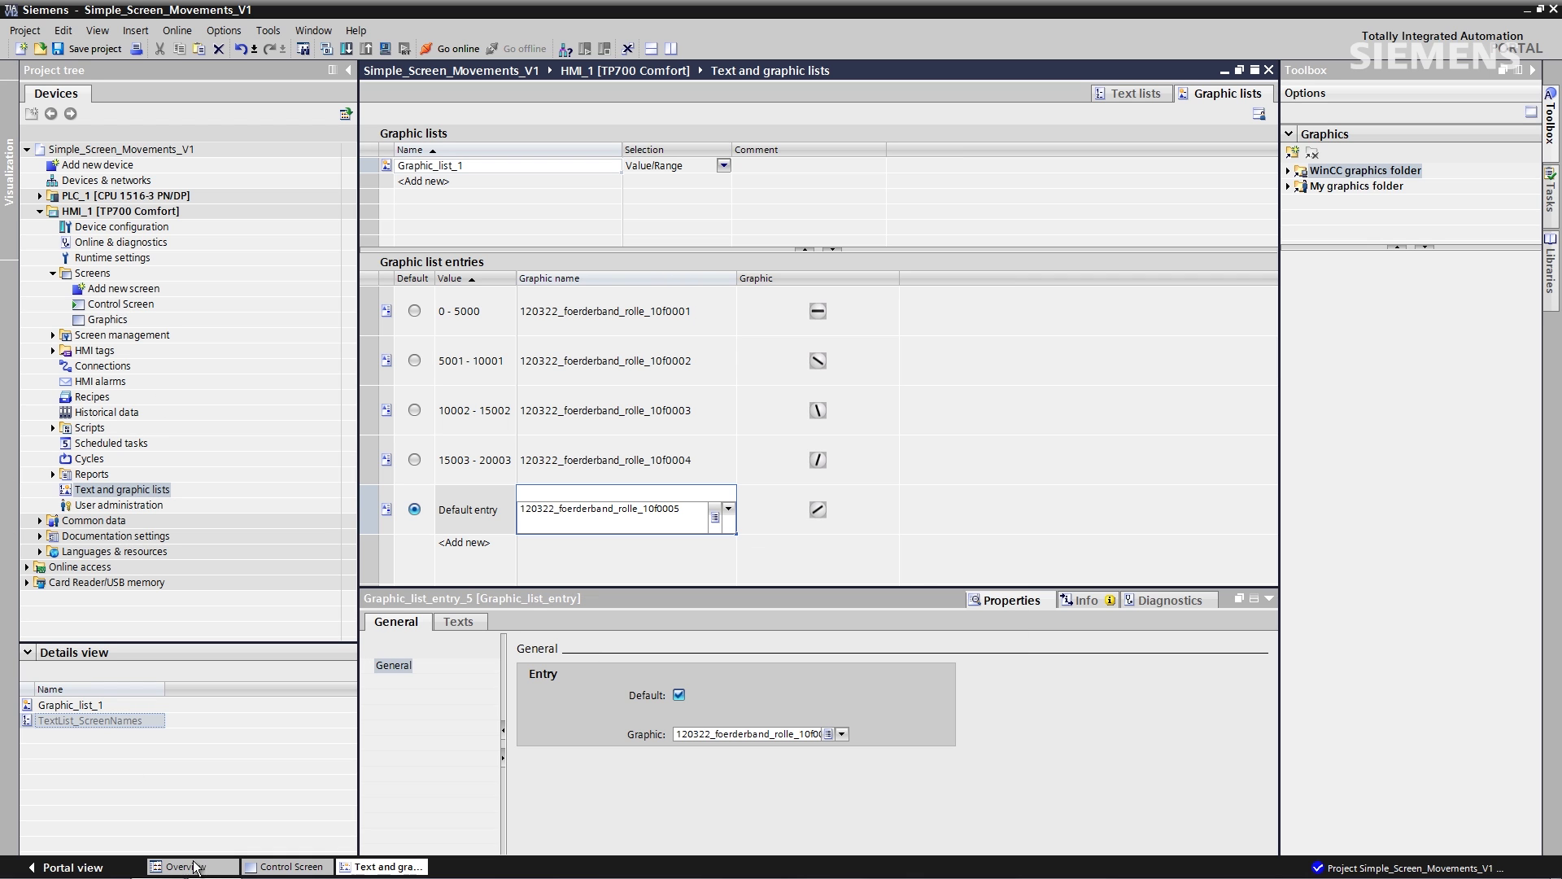
Place a Graphic I/O field from Graphic_list_1 on the Control Screen with no scrollbar
click(246, 866)
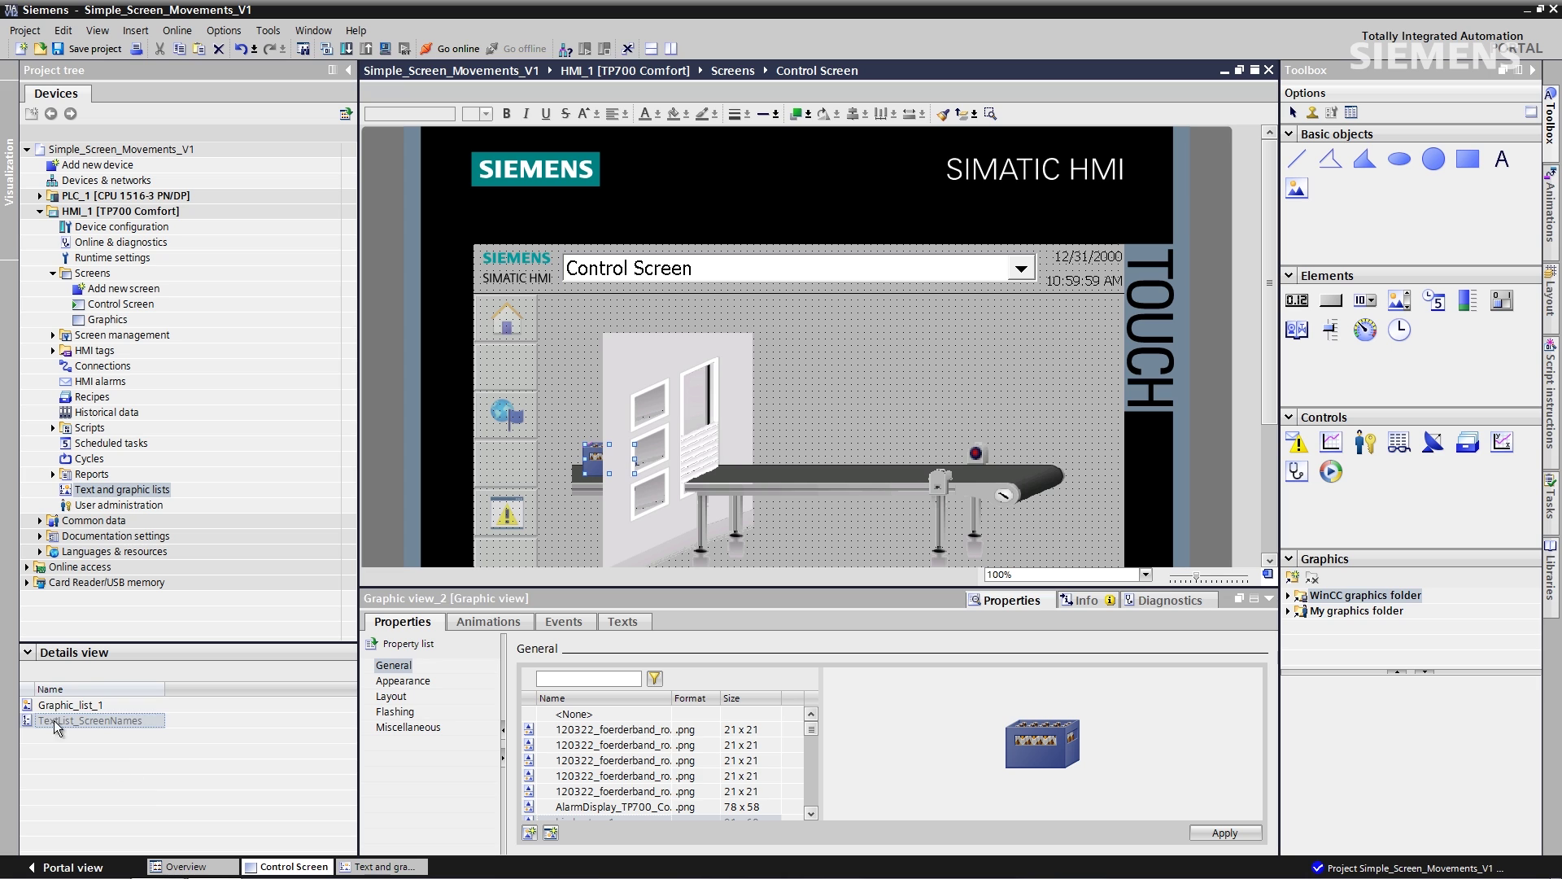
click(32, 706)
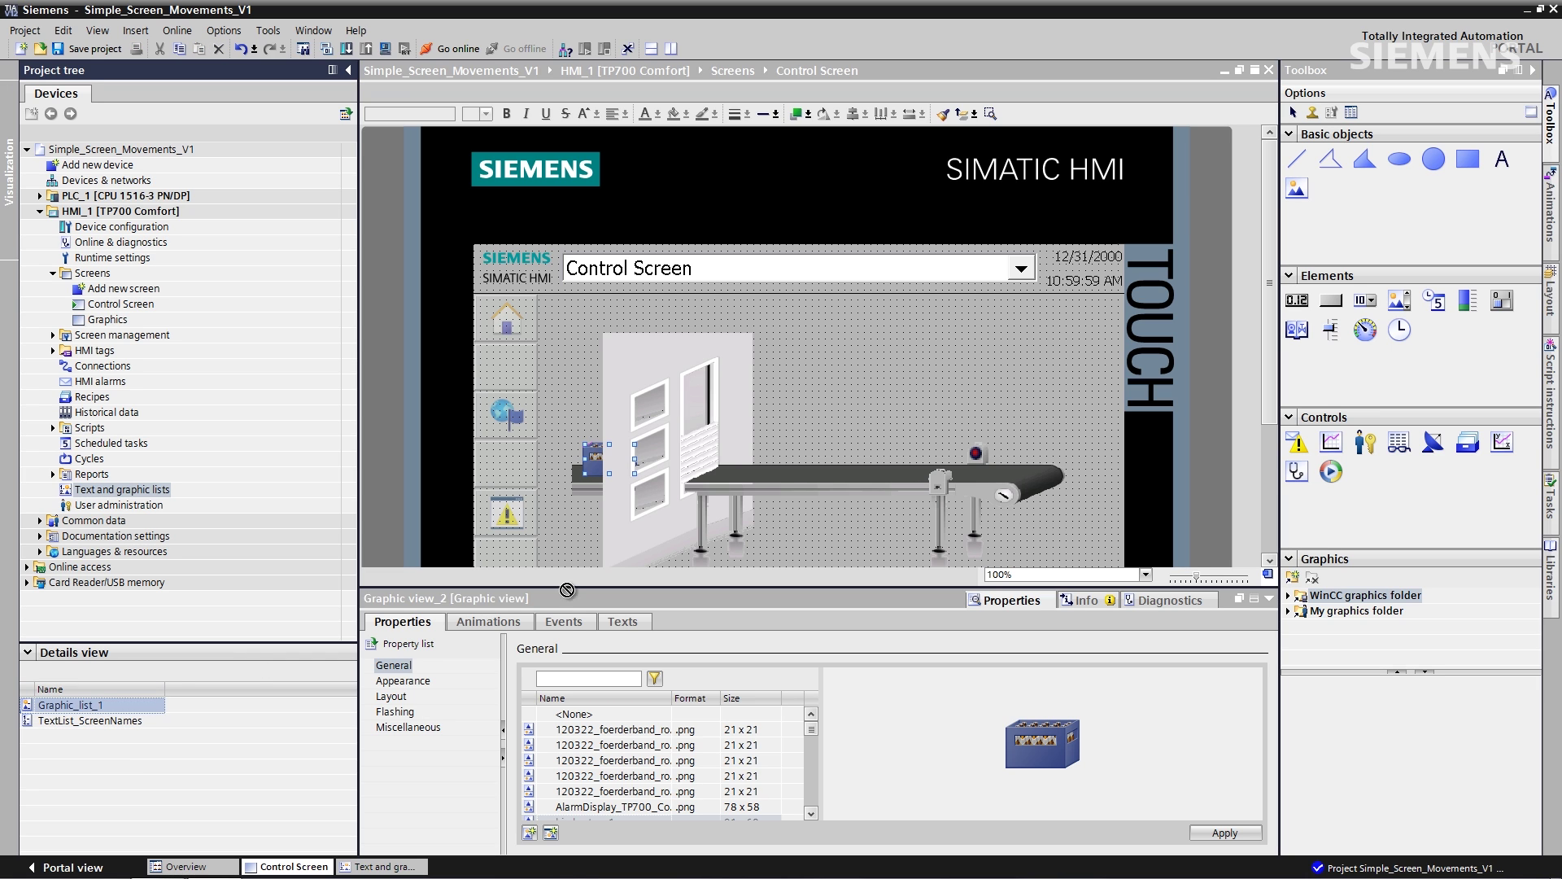
drag(892, 375, 907, 362)
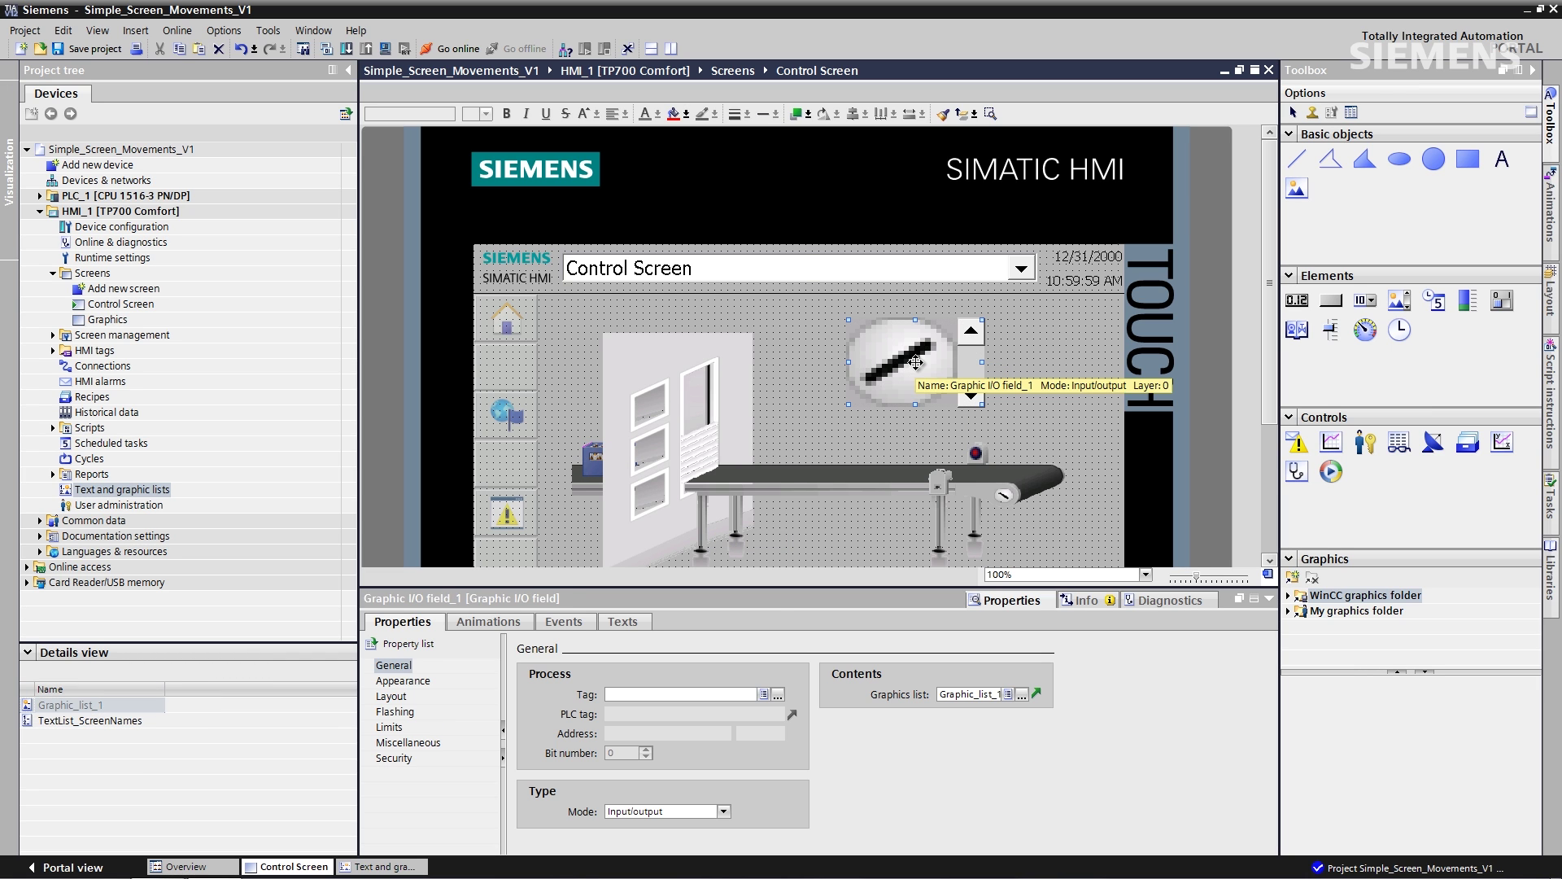
click(403, 680)
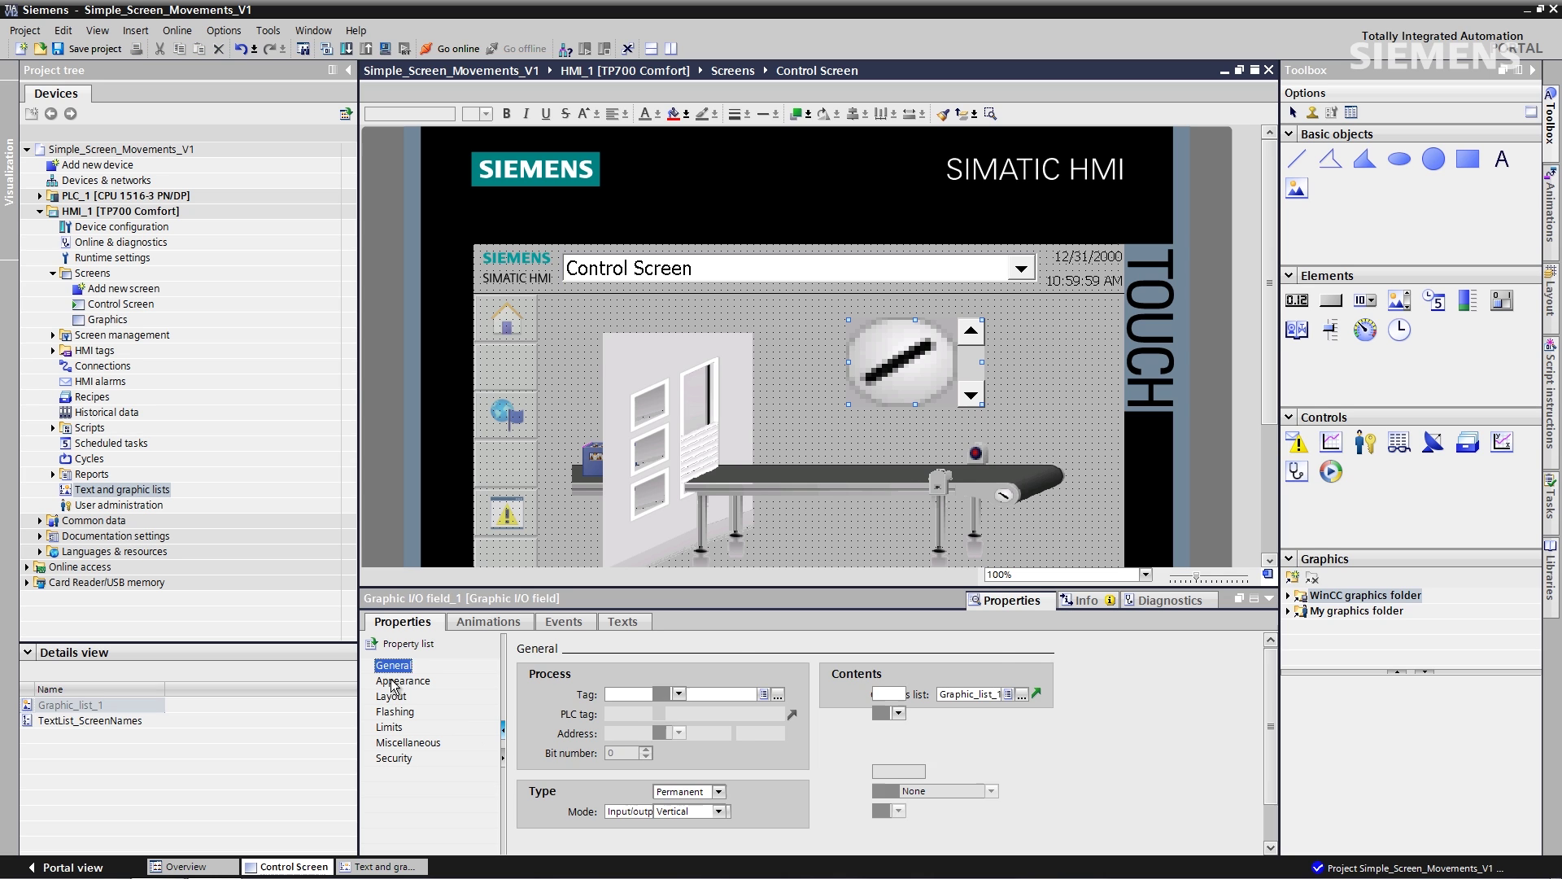
click(719, 793)
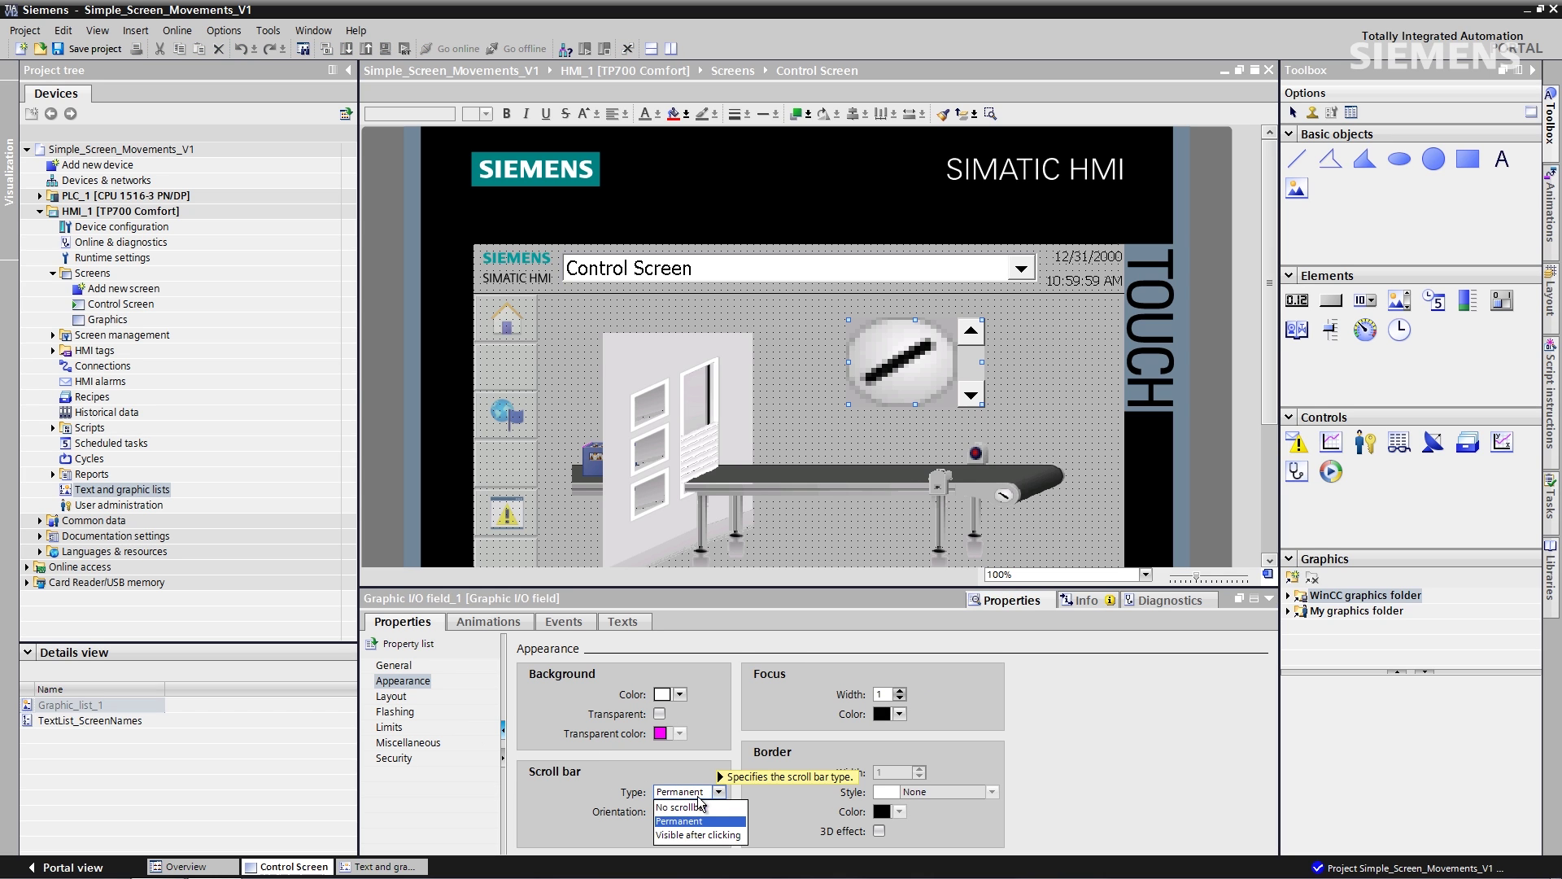
click(692, 812)
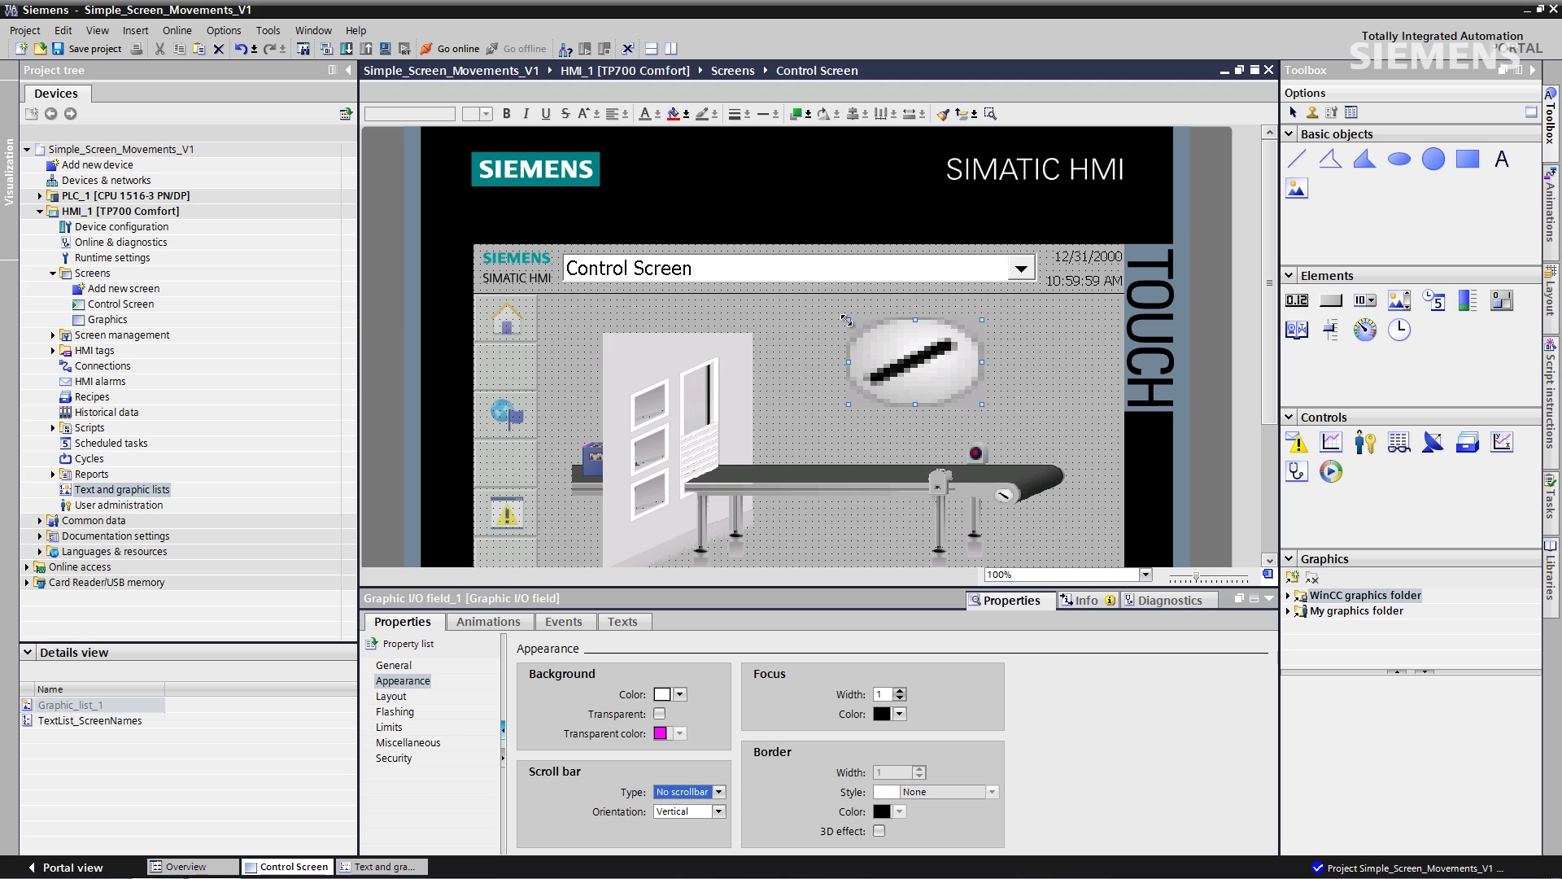
Shrink the field onto the conveyor's right roller and bind it to tag Bottle_Case
drag(846, 320, 998, 493)
click(407, 665)
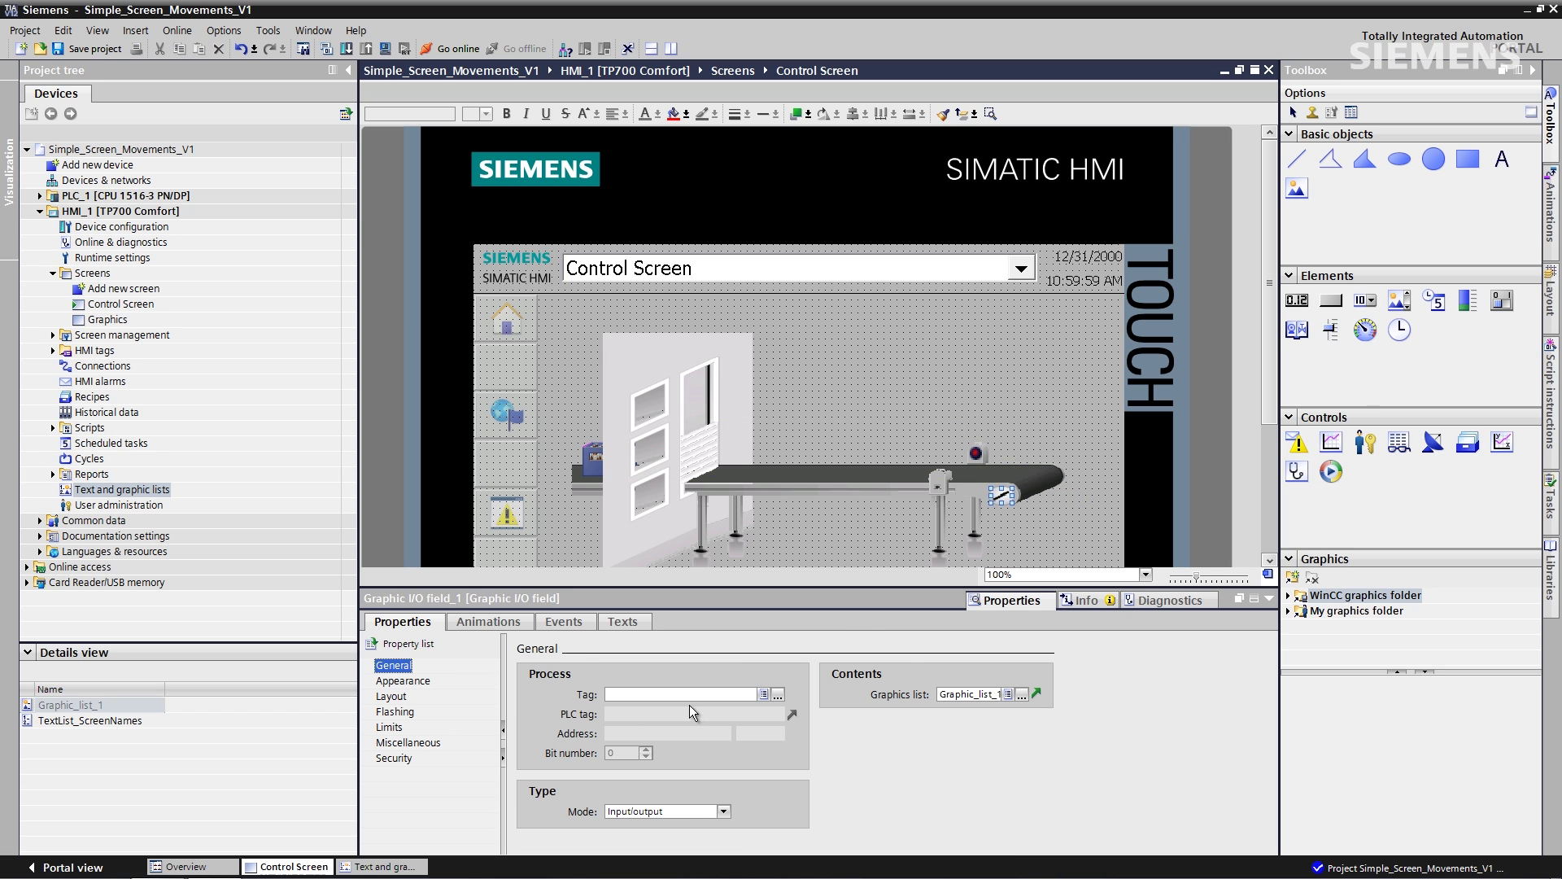
click(675, 699)
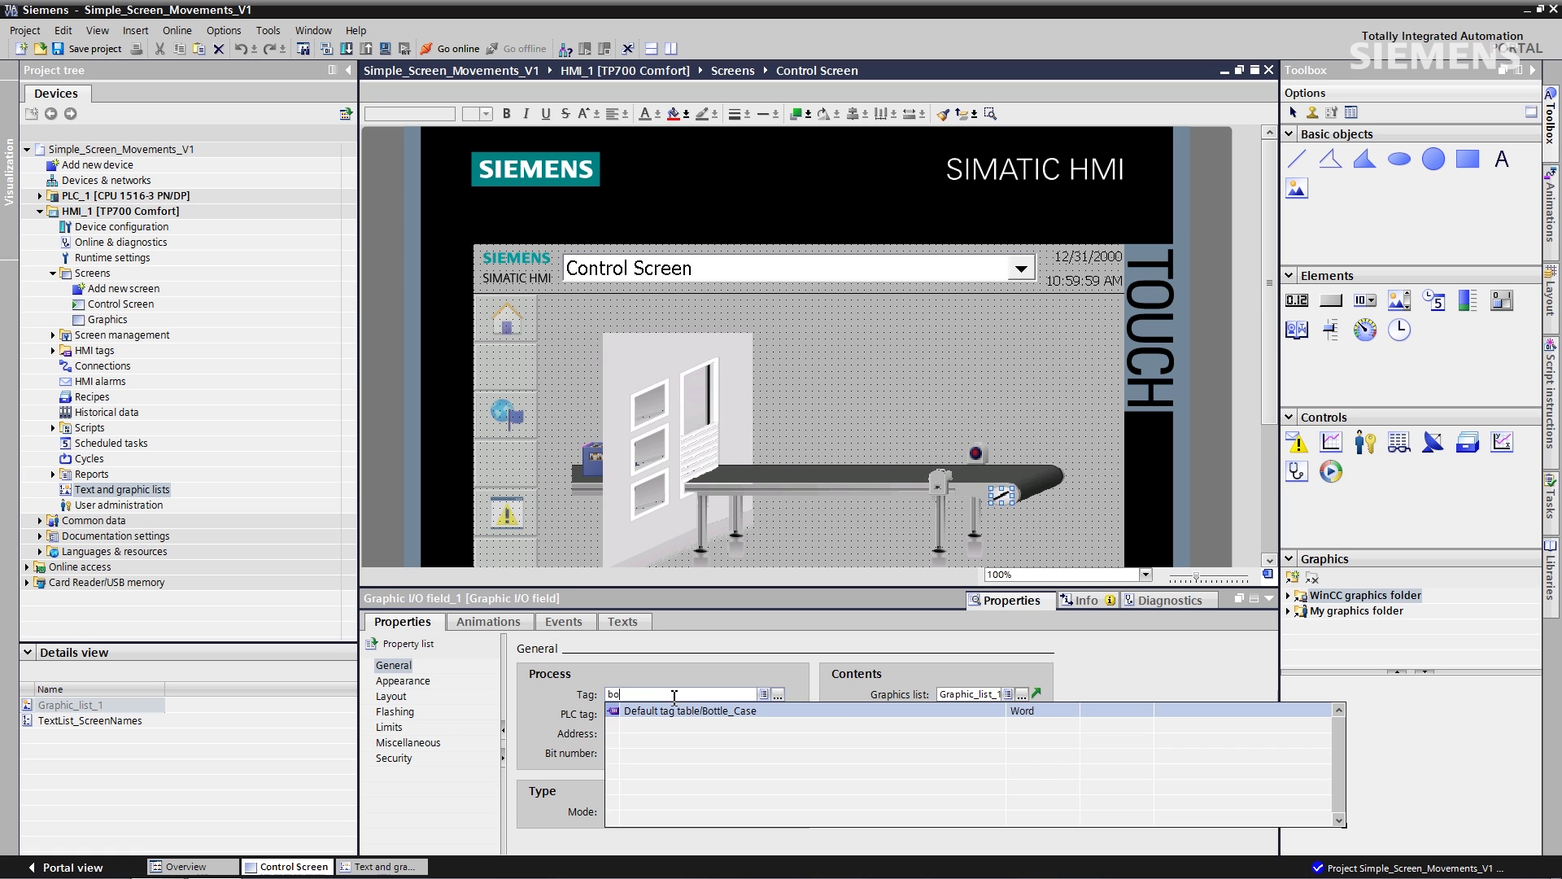
double_click(675, 698)
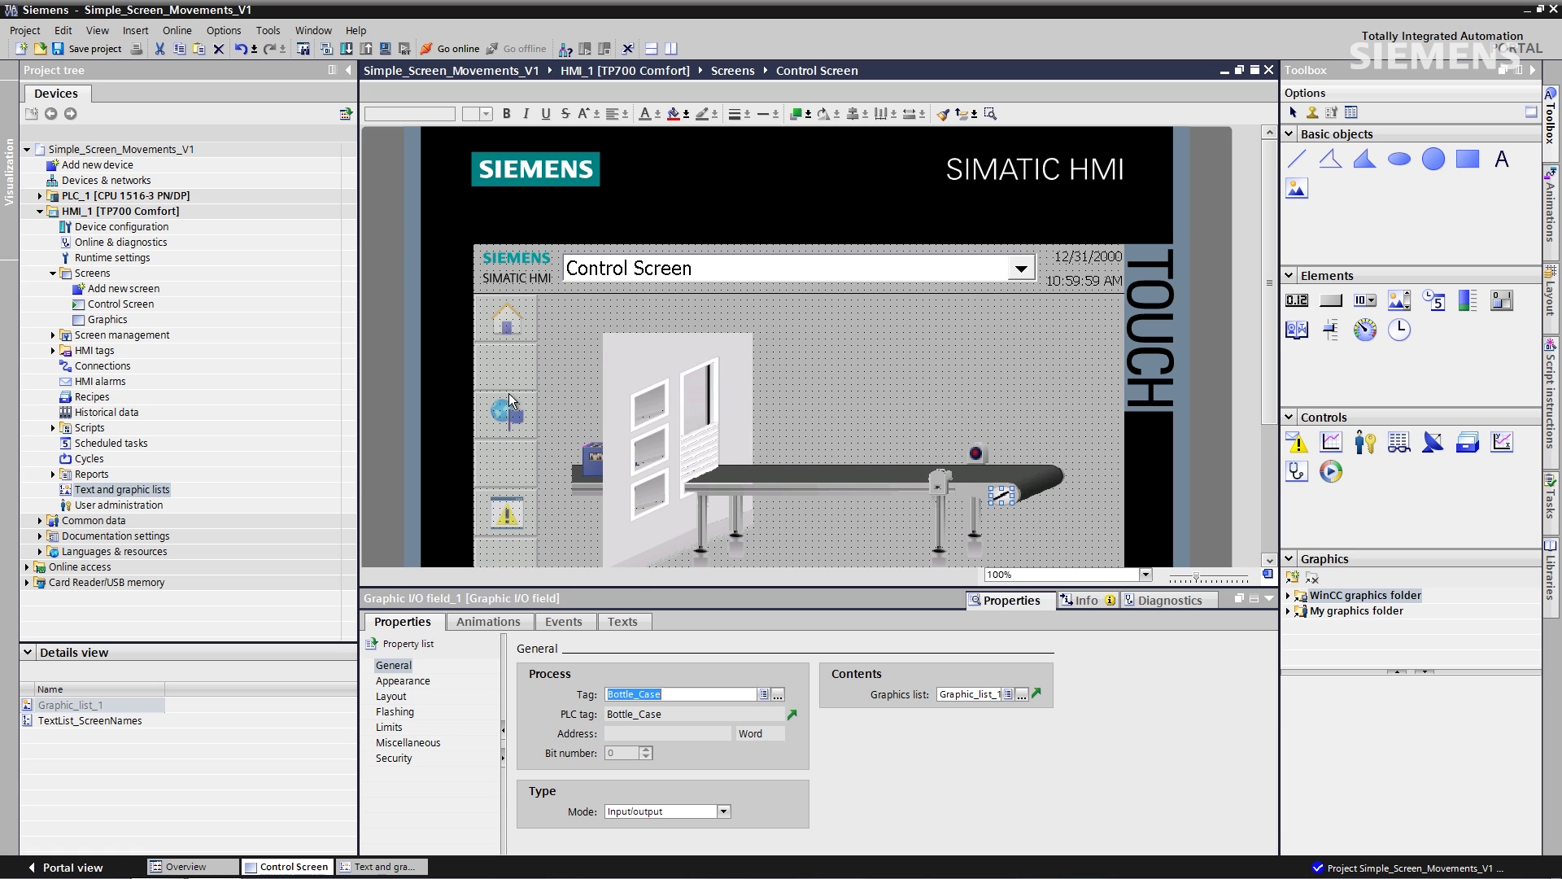
Select the HMI_1 device in the project tree for simulation
click(167, 211)
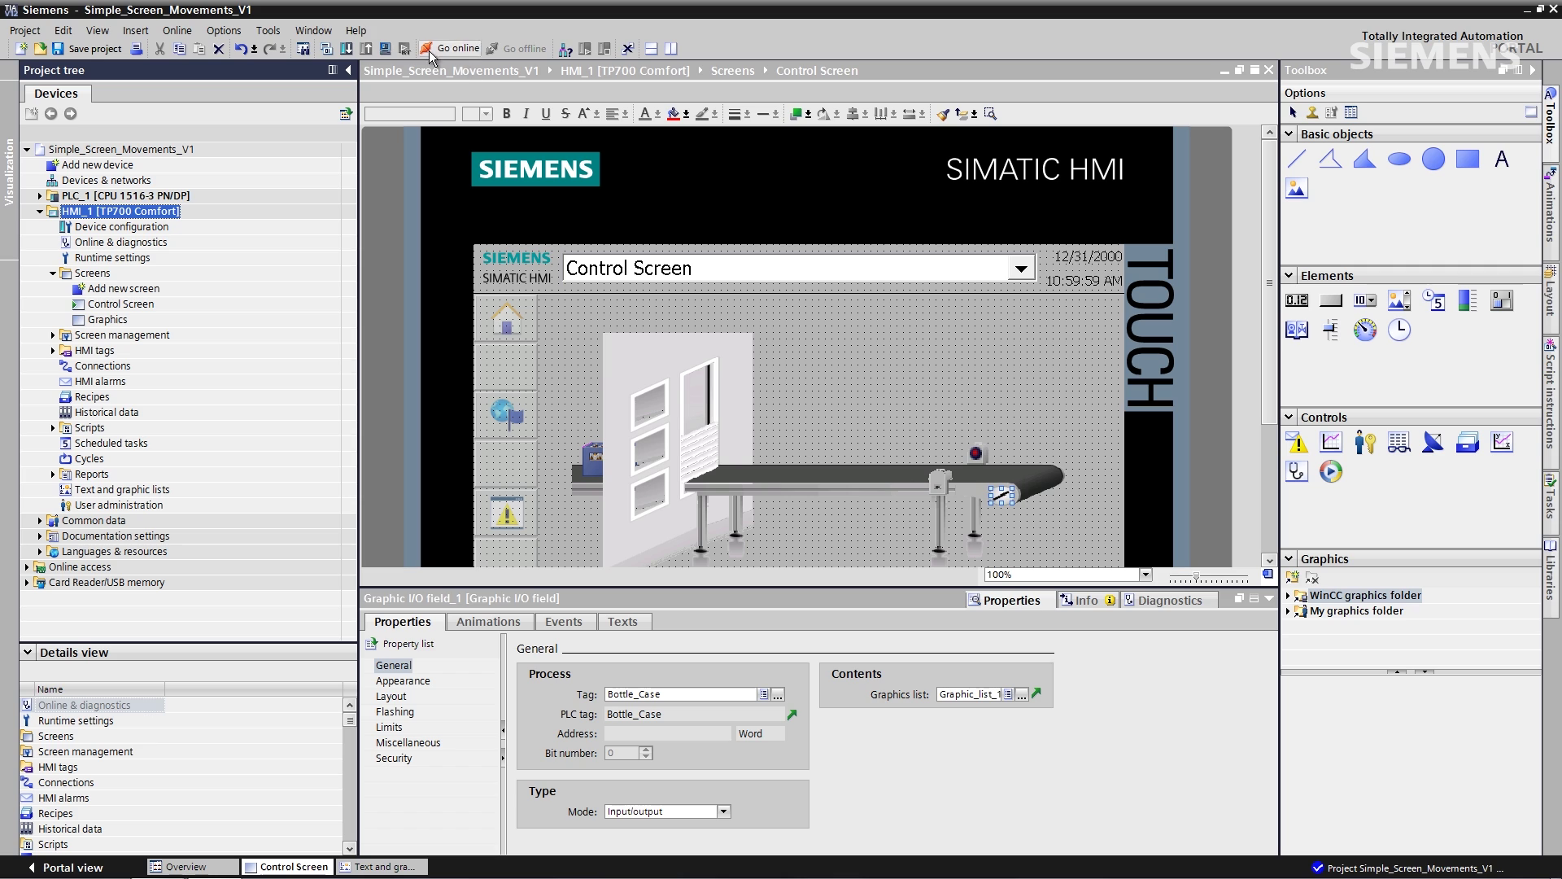